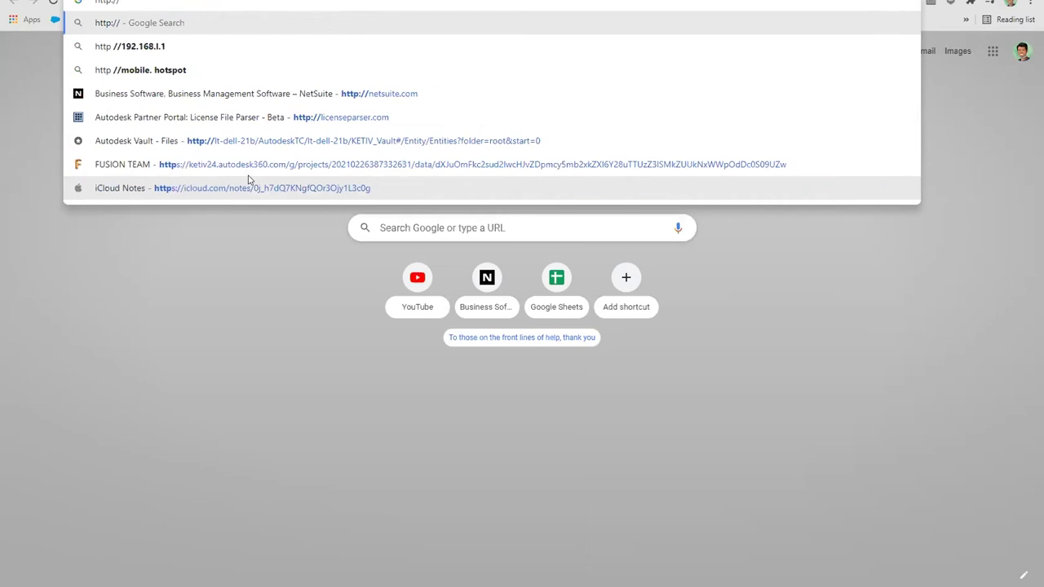
Step: Load LT-DELL-21B/AutodeskTC in Chrome to reach the Vault Web Client sign-in page
type("LT")
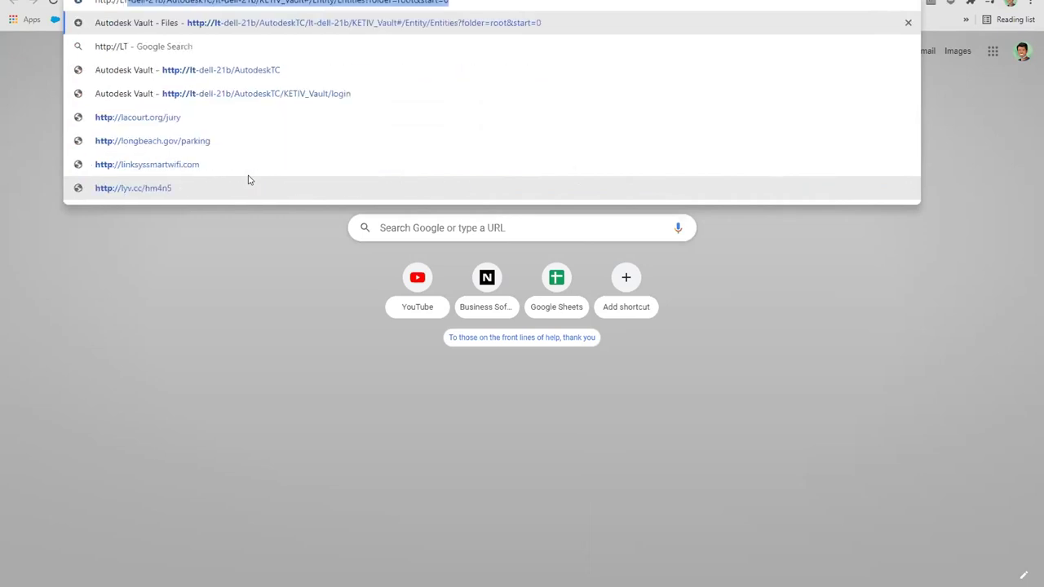
type("-DELL-")
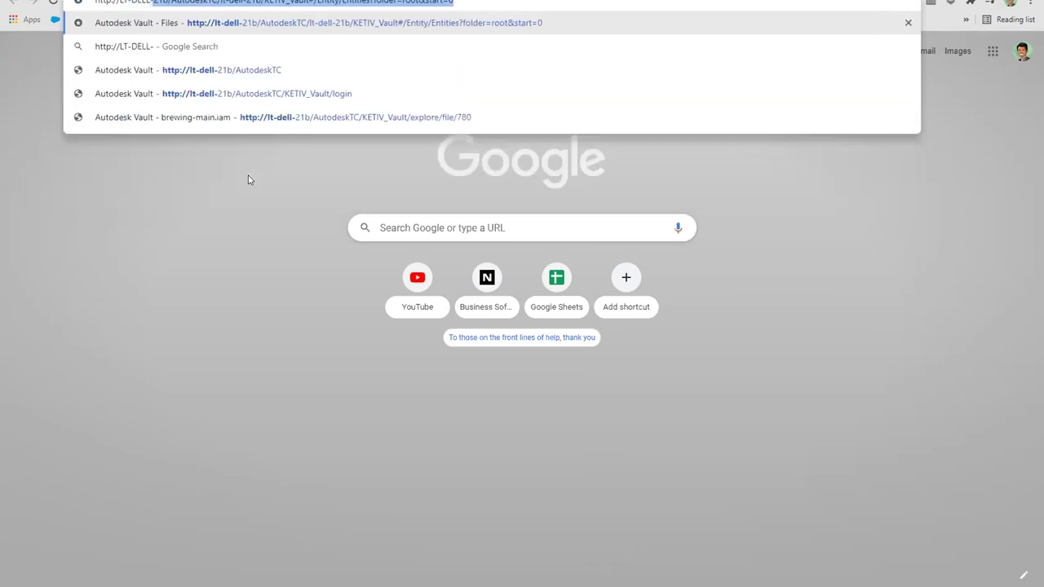
type("21B/AutodeskTC")
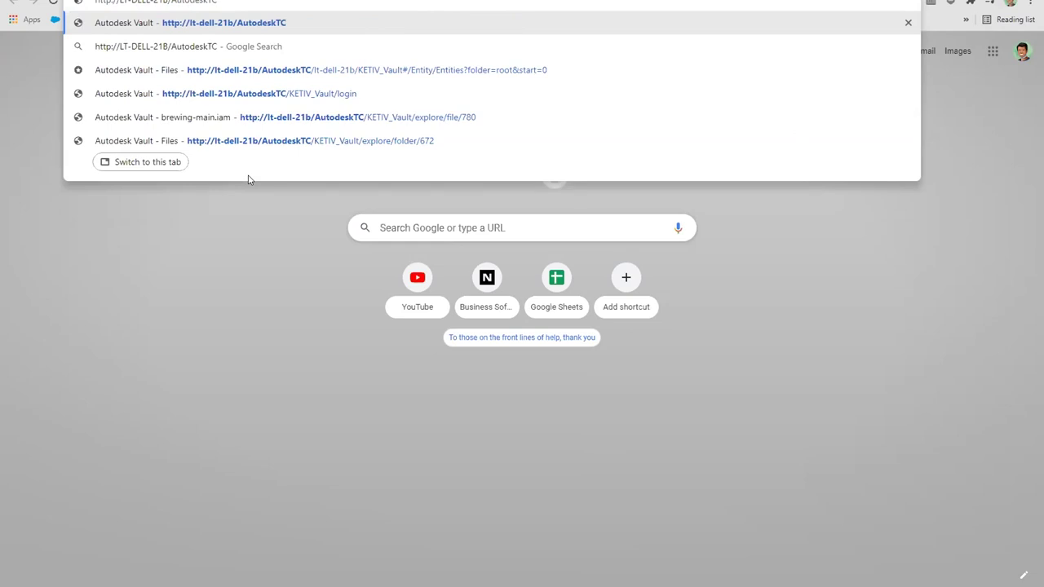
key("Return")
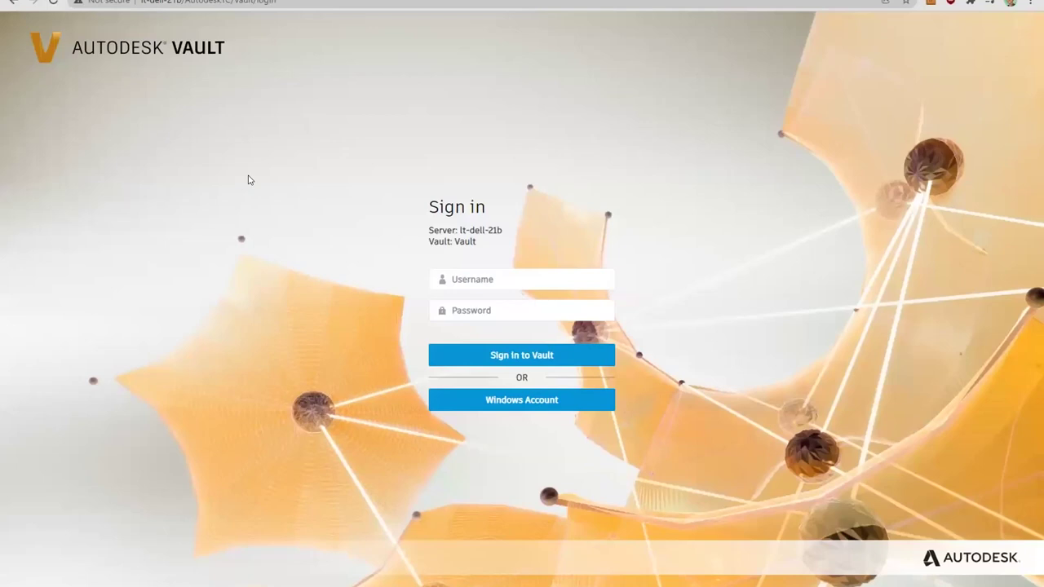
Step: Select the Username field, then switch to the Vault Professional desktop client showing BrewMain-Drawing
left_click(517, 277)
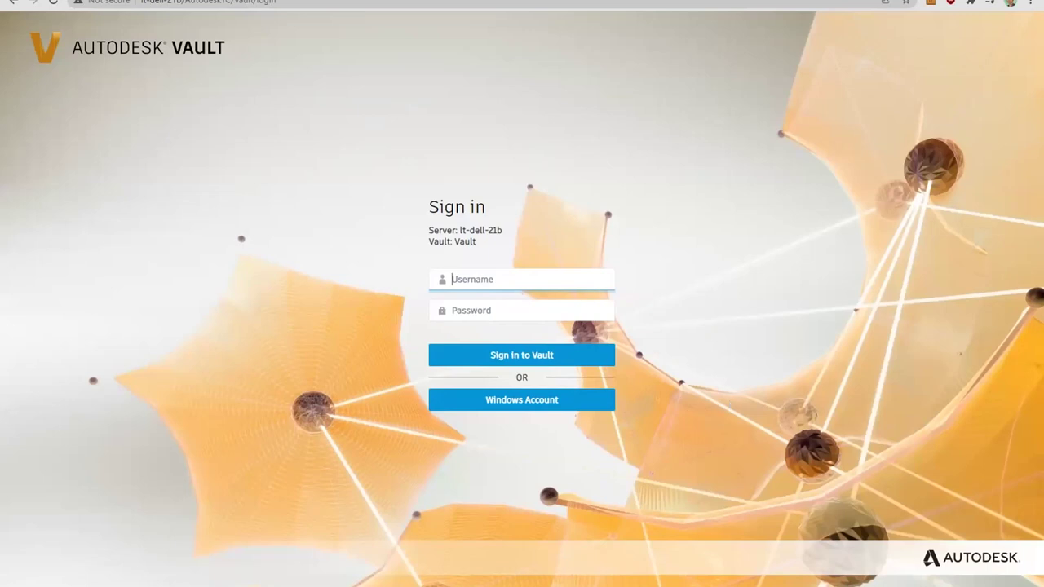
left_click(521, 549)
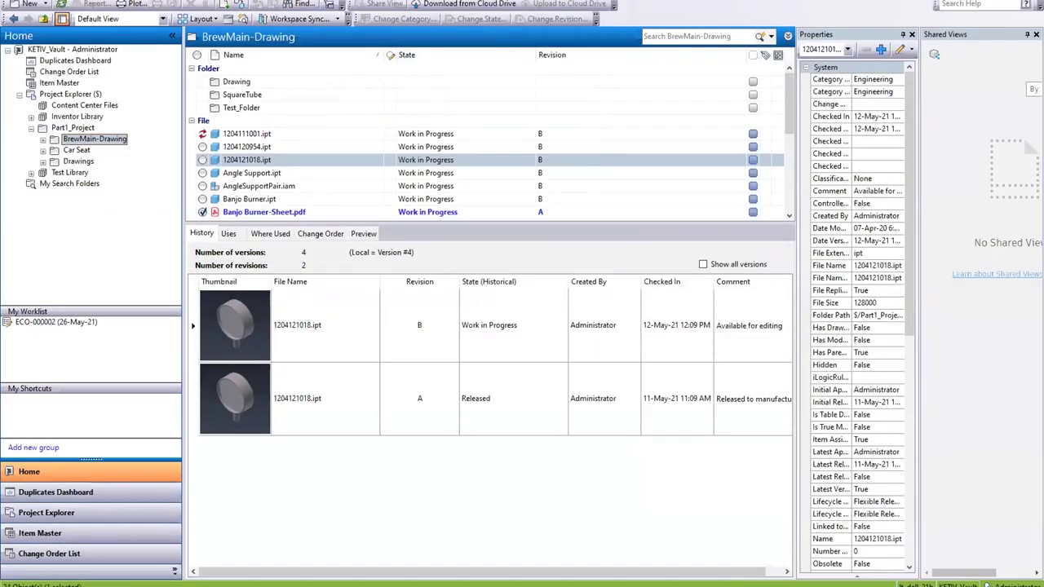
Step: Review the vault's user accounts under Administration > Global Settings > Manage Access, then close both dialogs
left_click(92, 0)
mouse_move(233, 79)
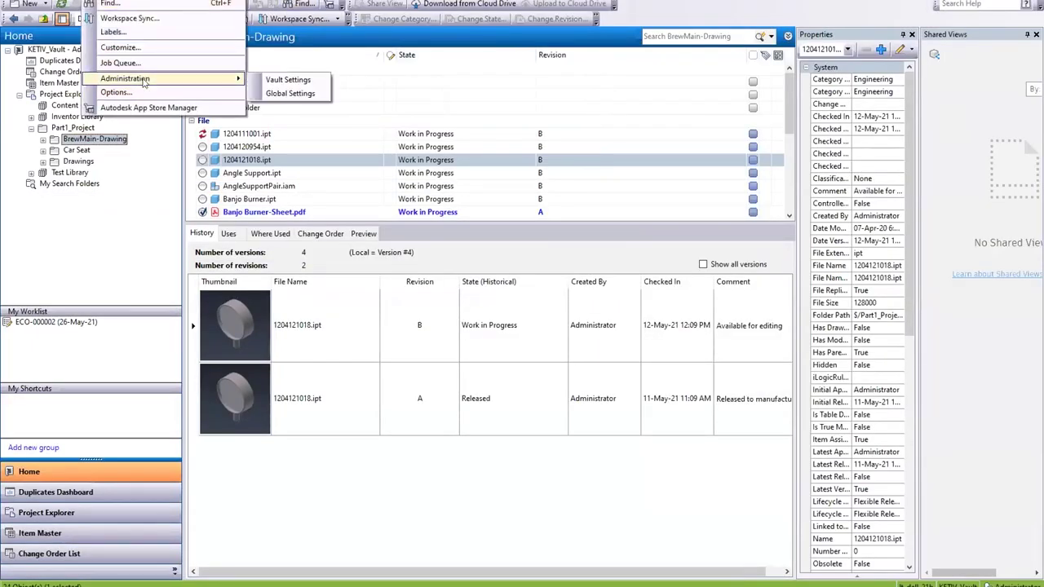
left_click(289, 95)
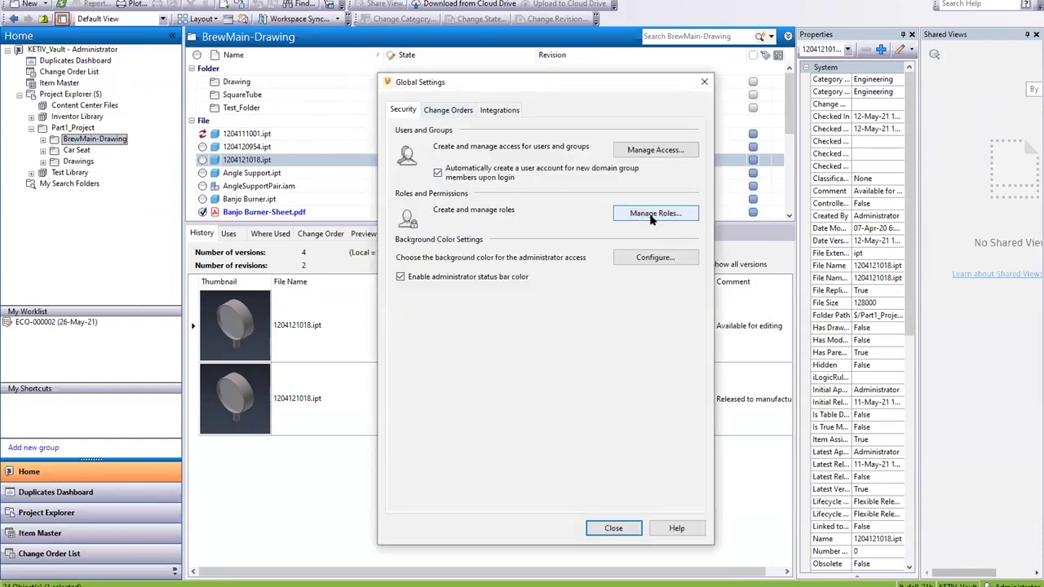
left_click(661, 153)
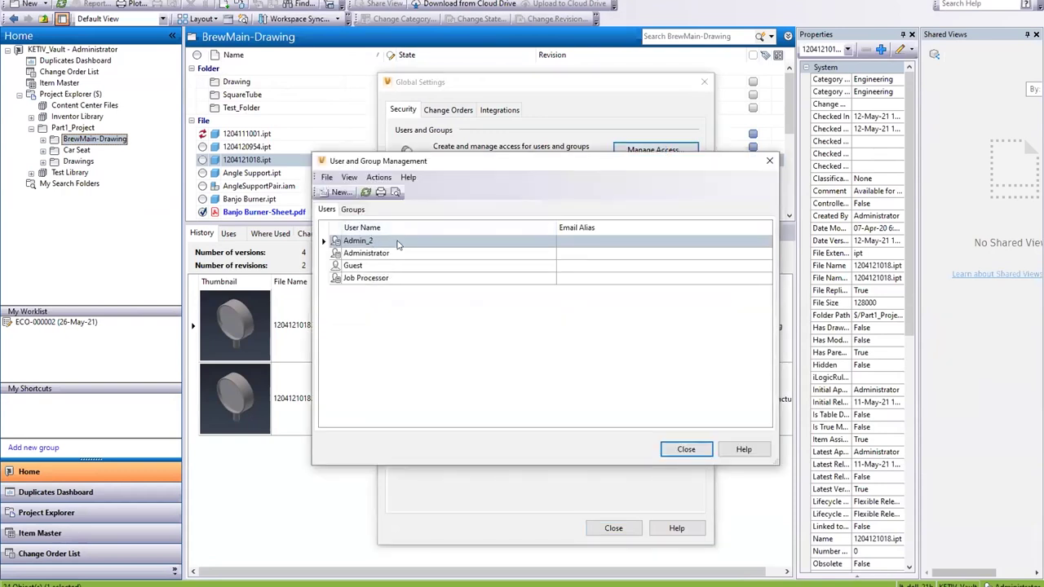
left_click(769, 160)
left_click(704, 81)
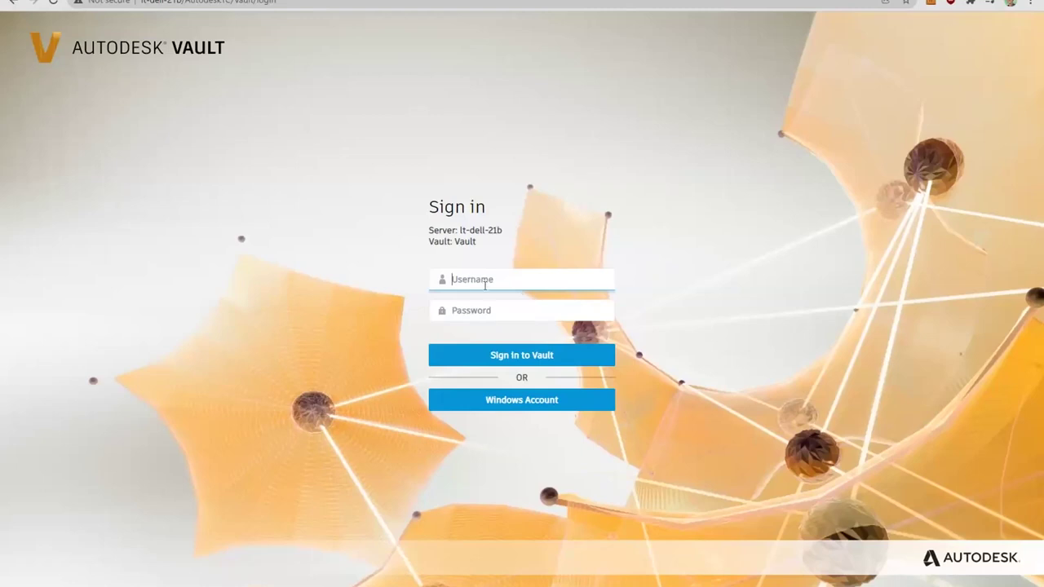
Step: Try signing in as Administrator and dismiss the vault-does-not-exist error
type("Administrator")
left_click(510, 355)
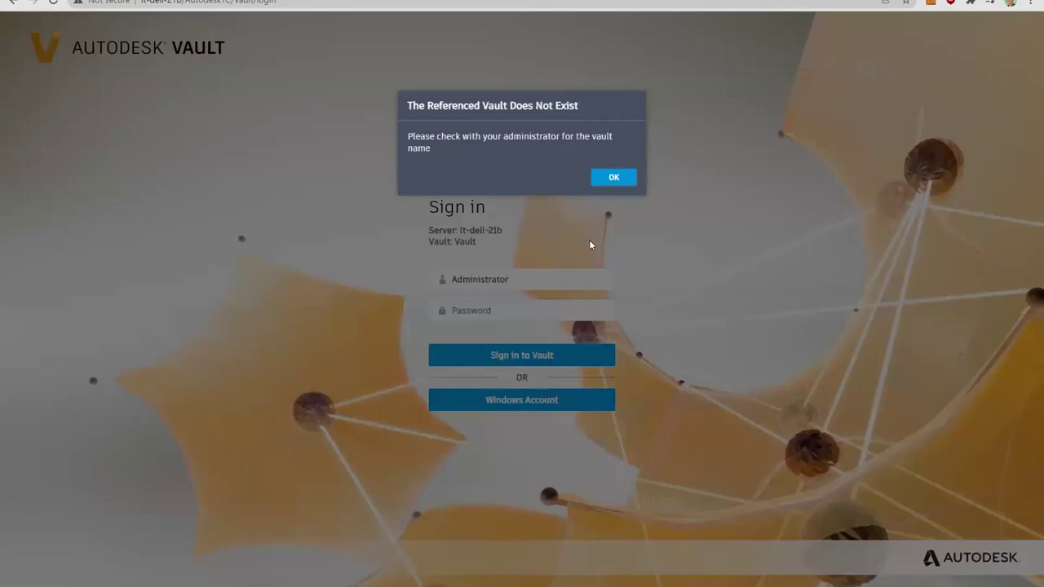
left_click(615, 178)
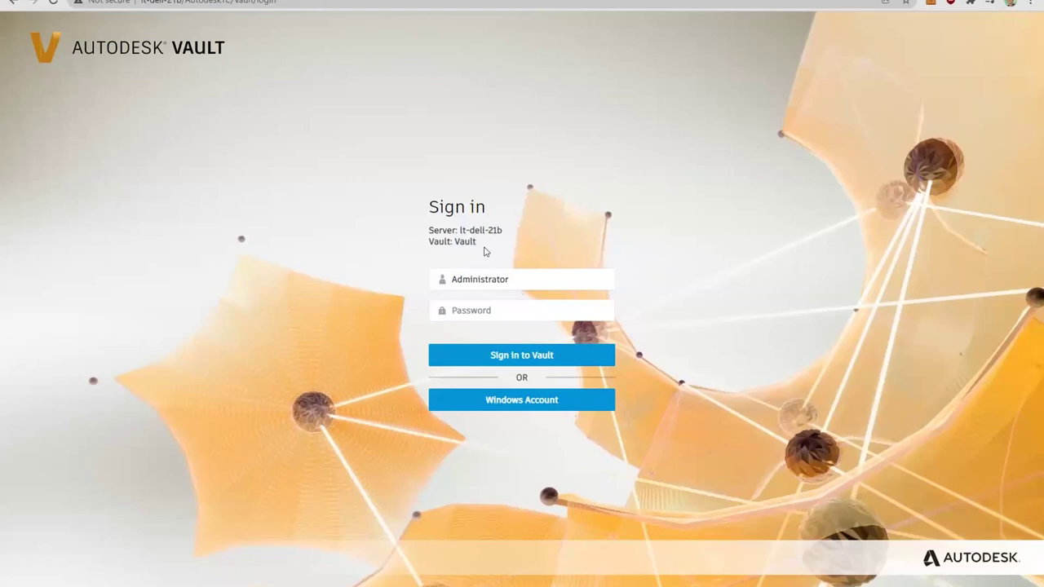
Step: Correct the address to the KETIV_Vault login and sign in again as Administrator
left_click(217, 2)
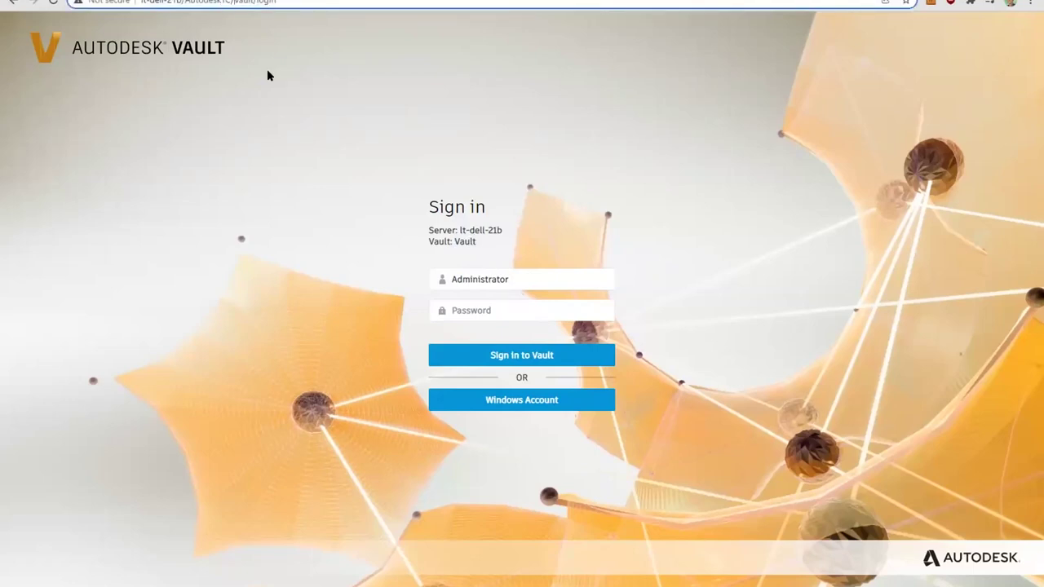
type("KETIV")
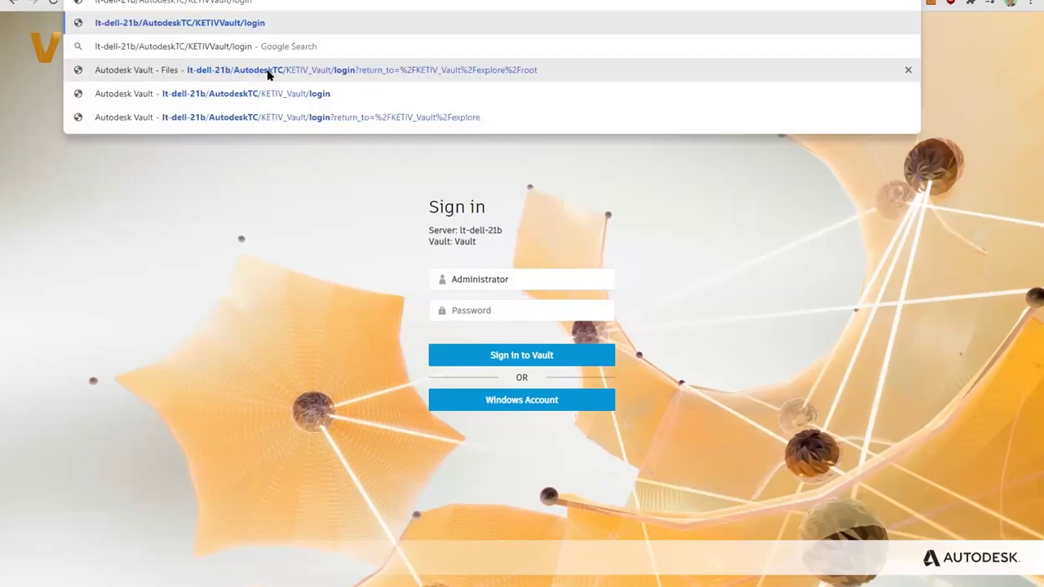
type("_")
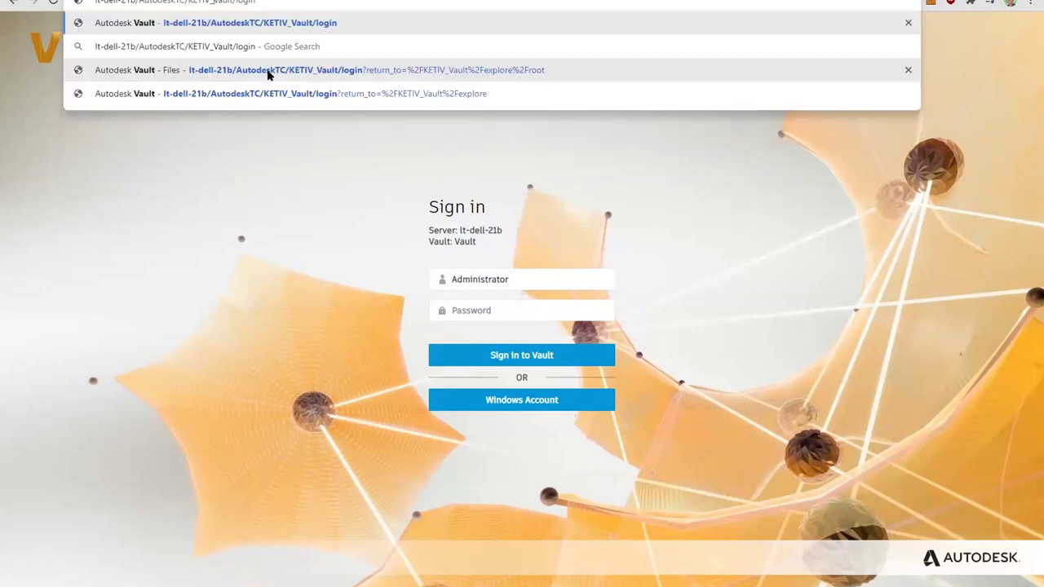
left_click(267, 72)
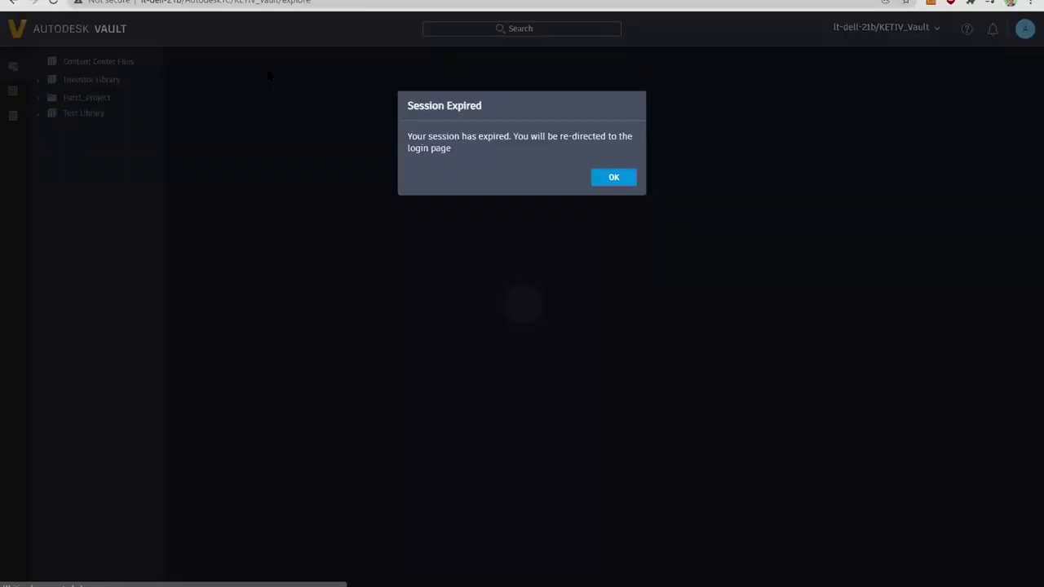
left_click(625, 179)
left_click(528, 283)
type("Administrator")
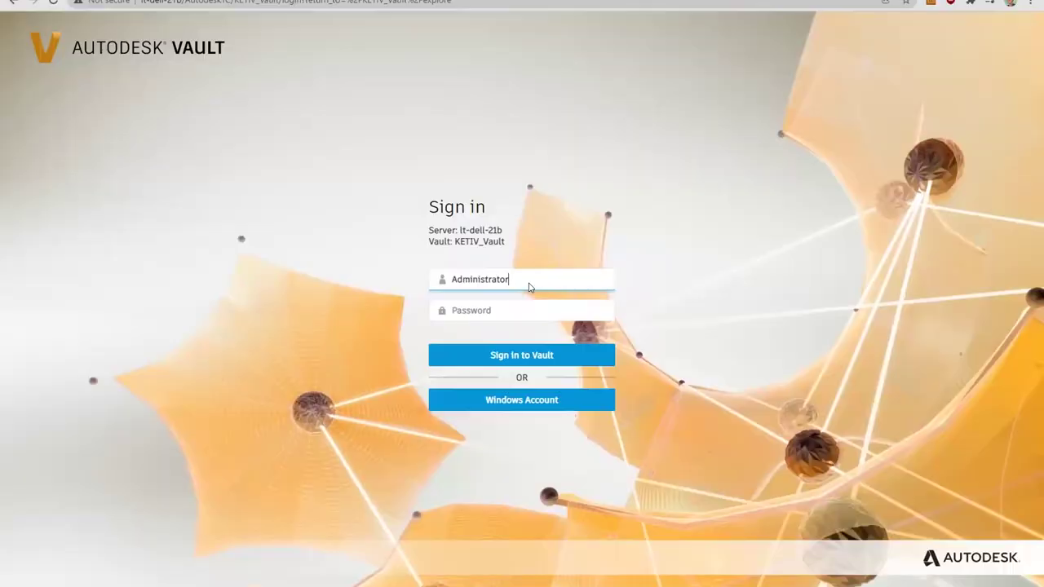
key("Return")
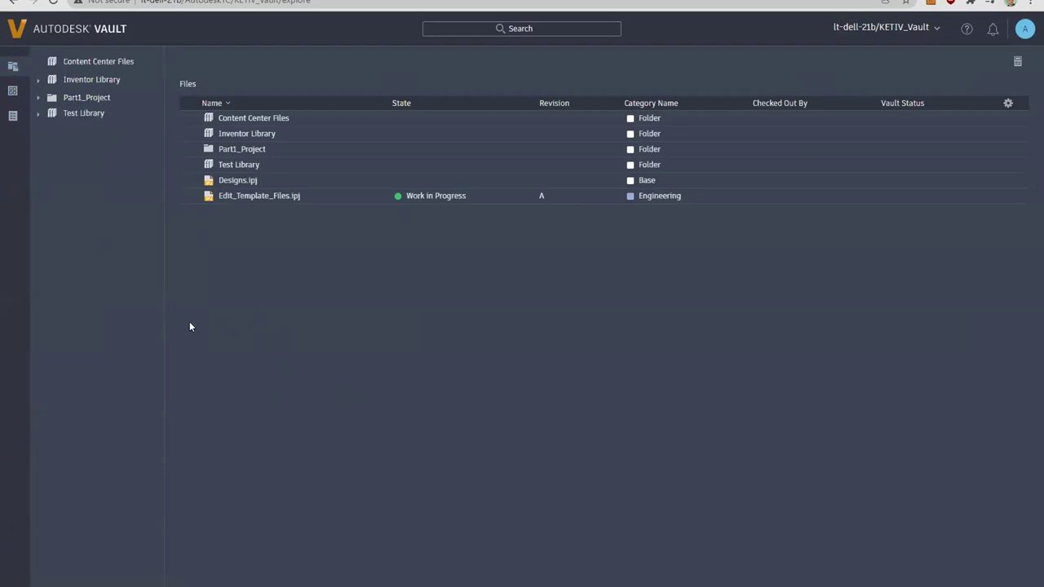
Step: Open the Part1_Project folder, then the user account menu at the top right
left_click(73, 99)
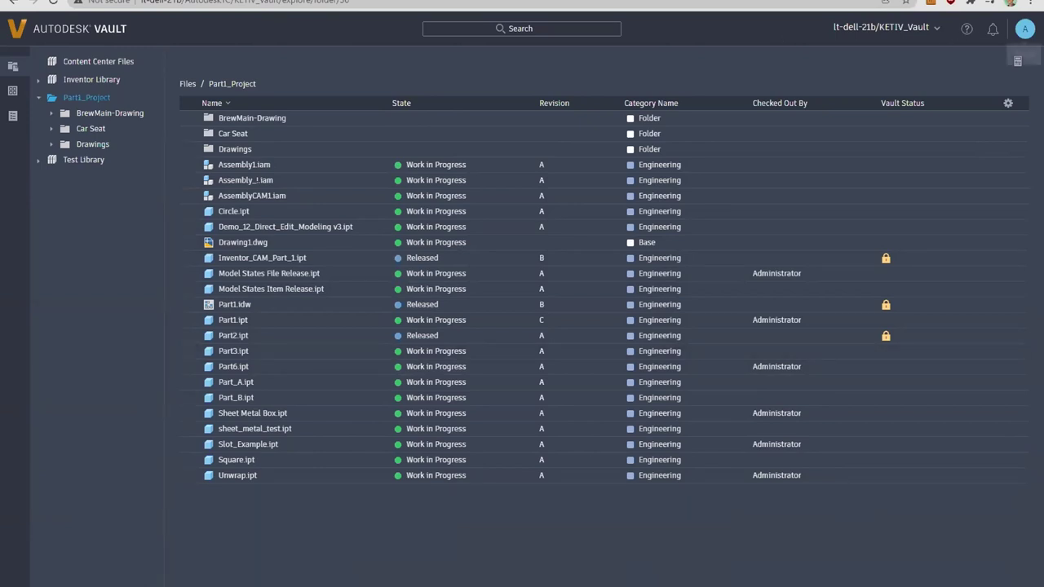
left_click(1023, 36)
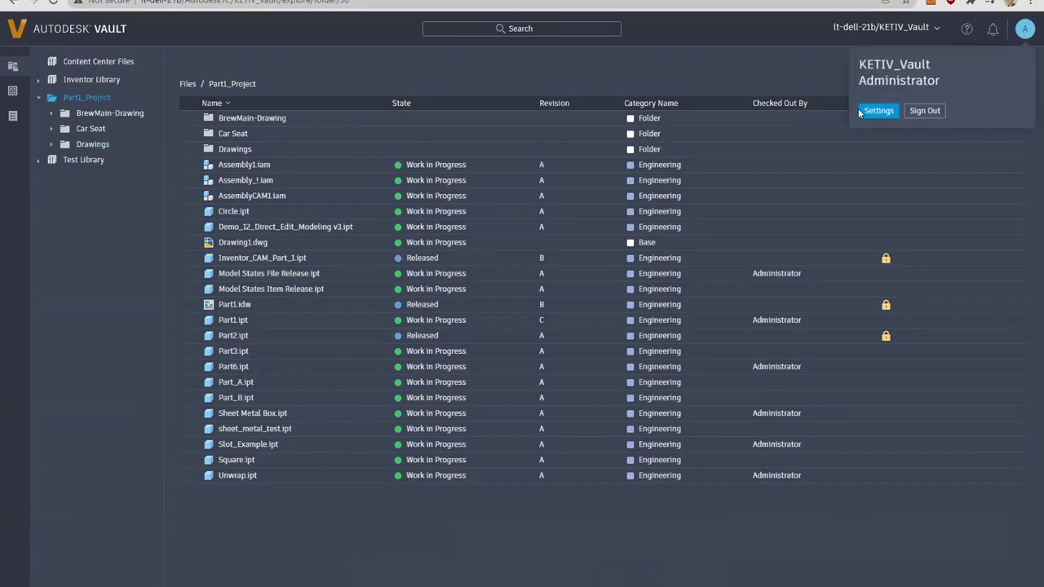
left_click(873, 112)
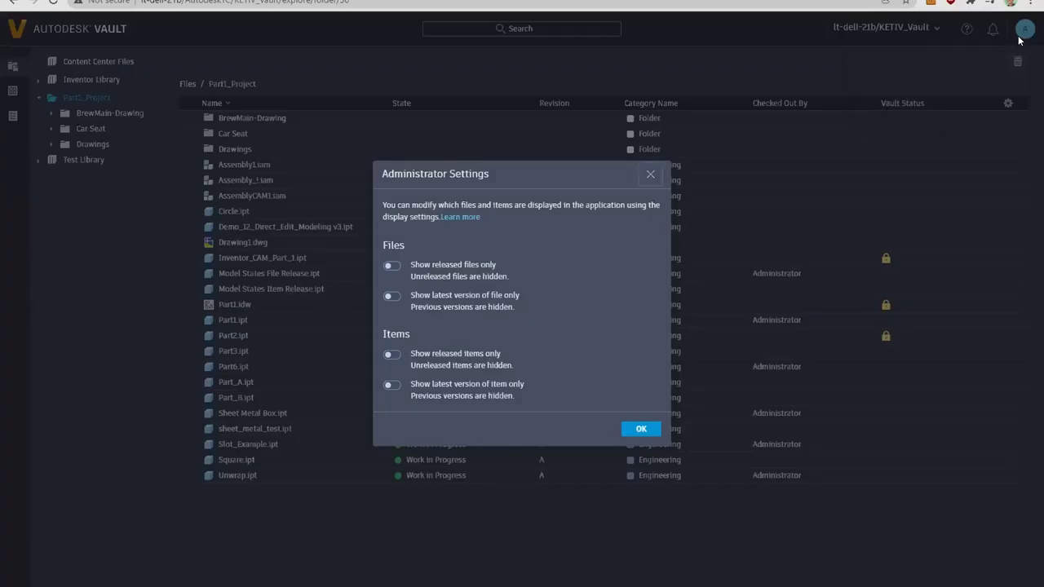
left_click(391, 265)
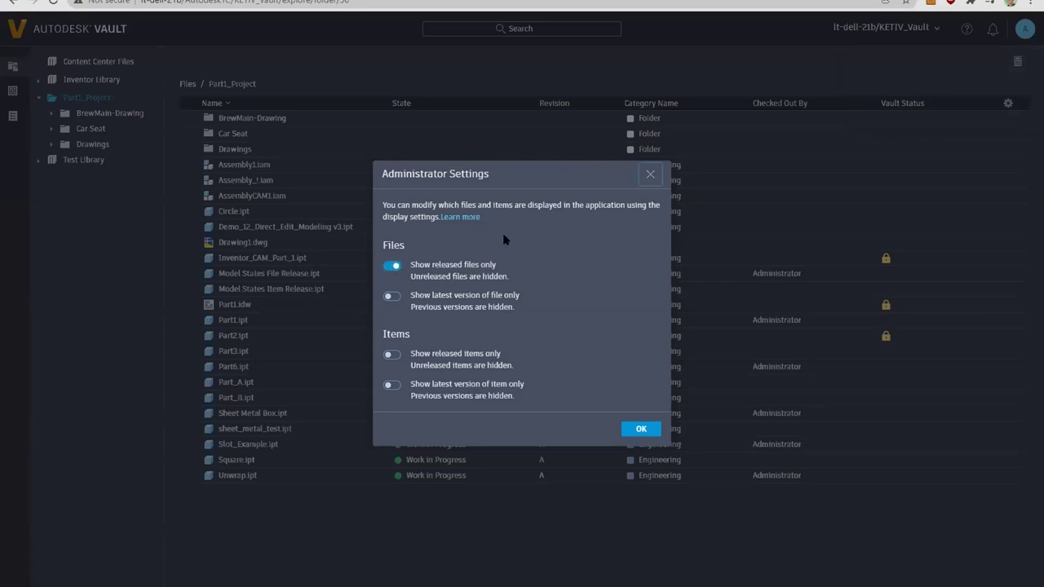
left_click(641, 432)
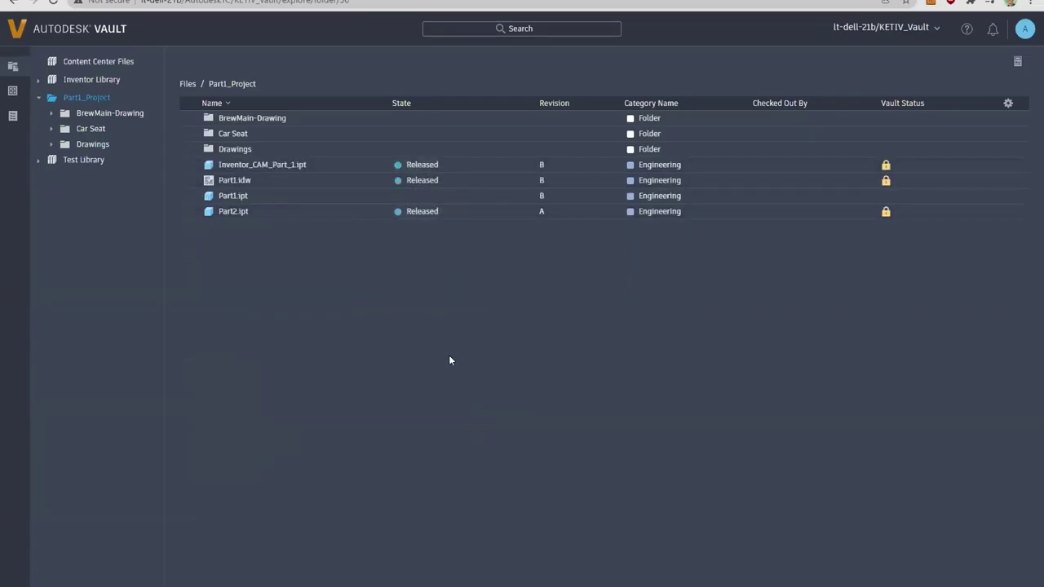
left_click(1026, 29)
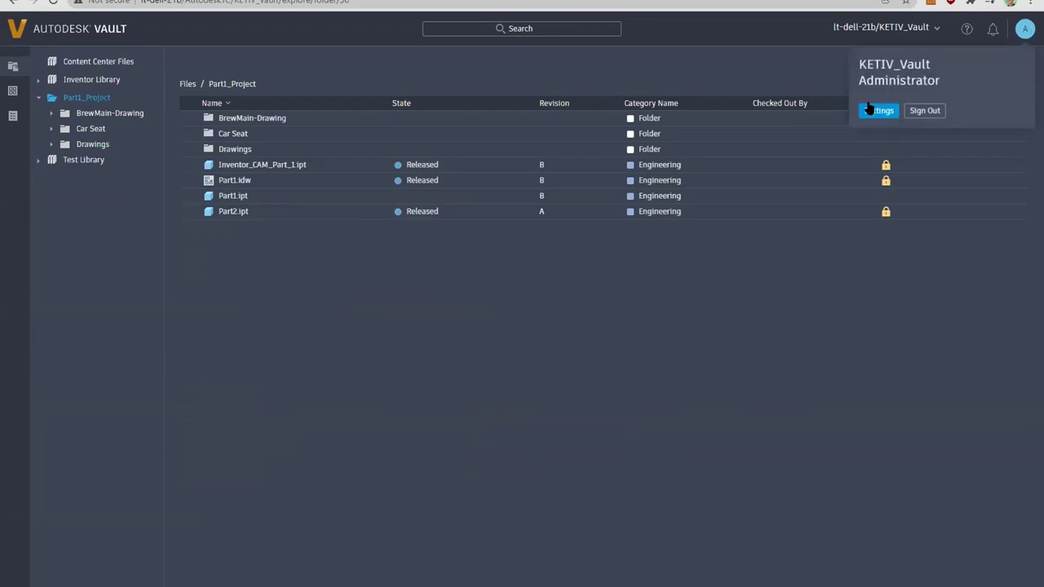
left_click(869, 109)
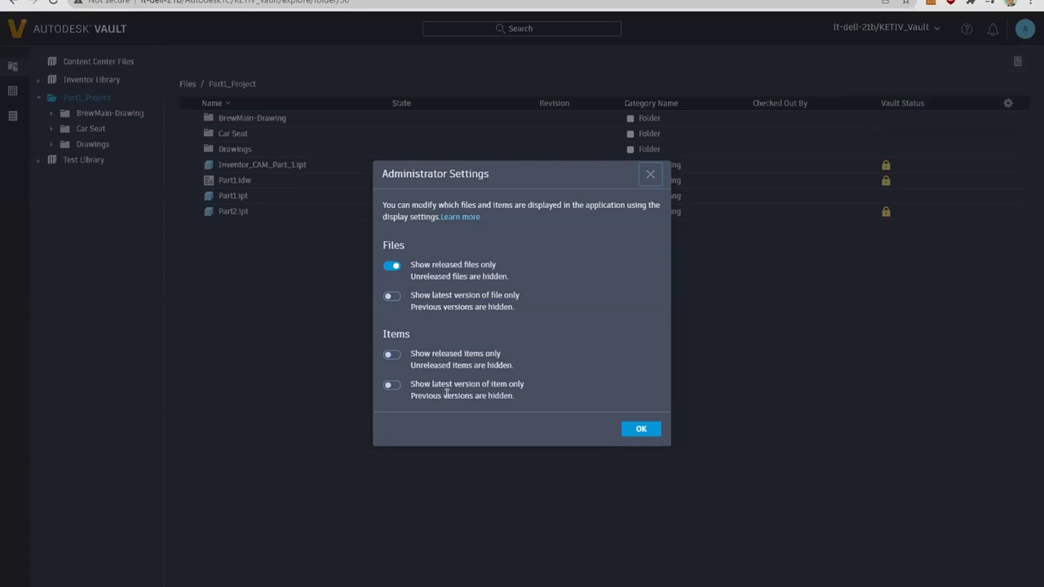
left_click(393, 265)
left_click(641, 429)
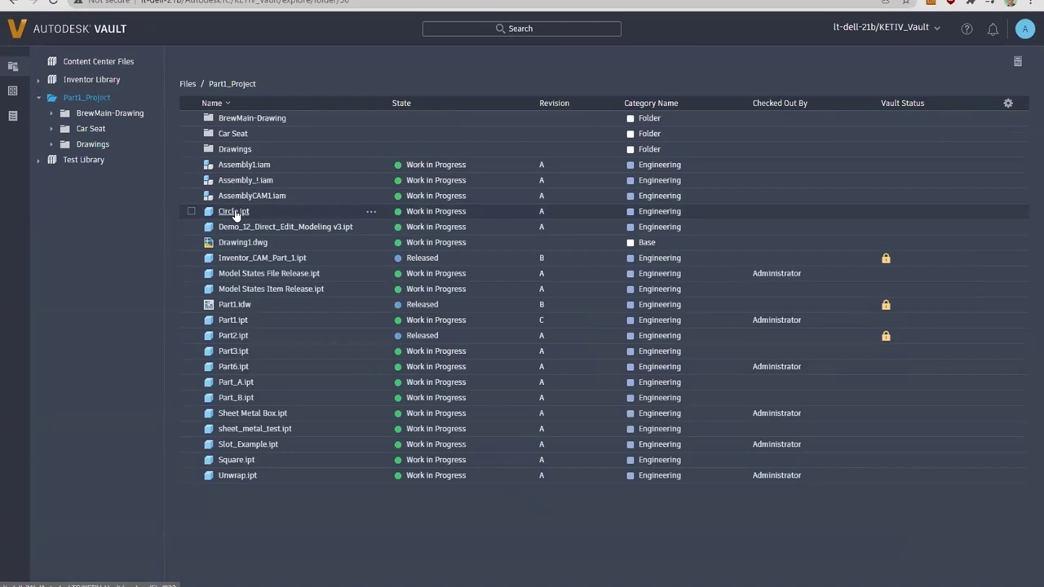
Step: Open Circle.ipt and check its History, Uses, Where Used, Item and Change Order tabs
left_click(235, 214)
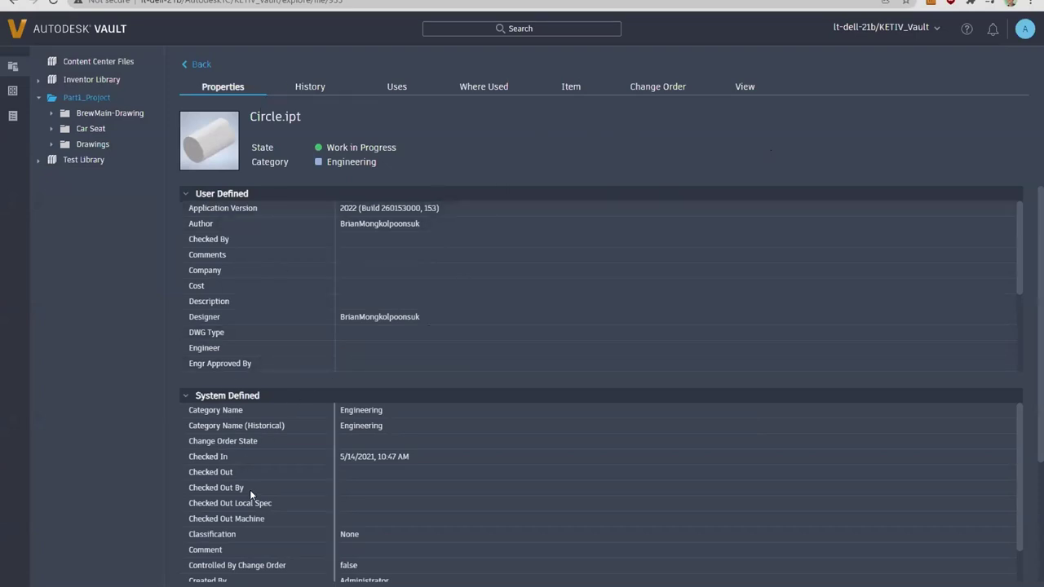
left_click(315, 93)
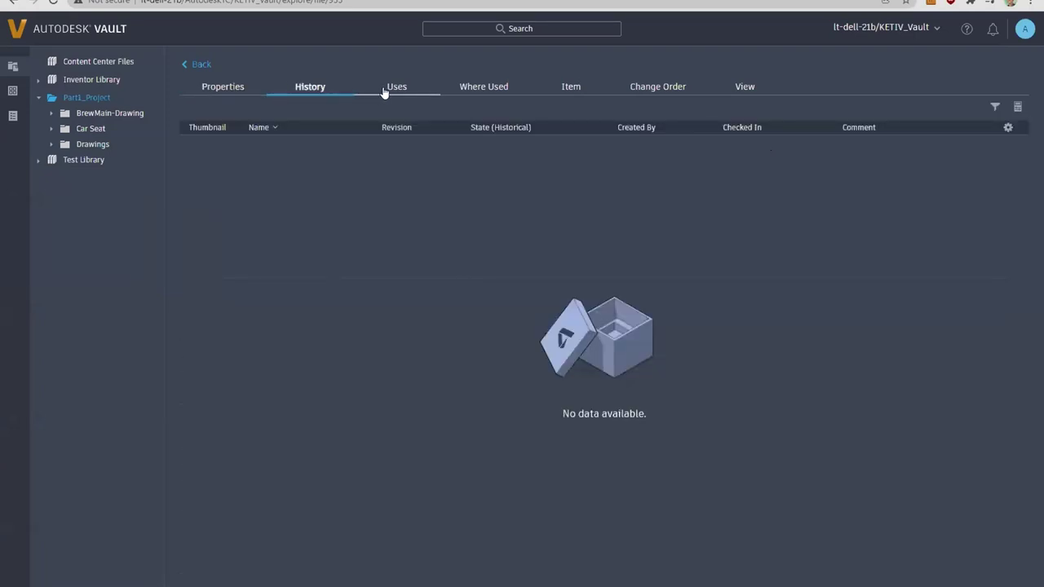
left_click(384, 92)
left_click(465, 91)
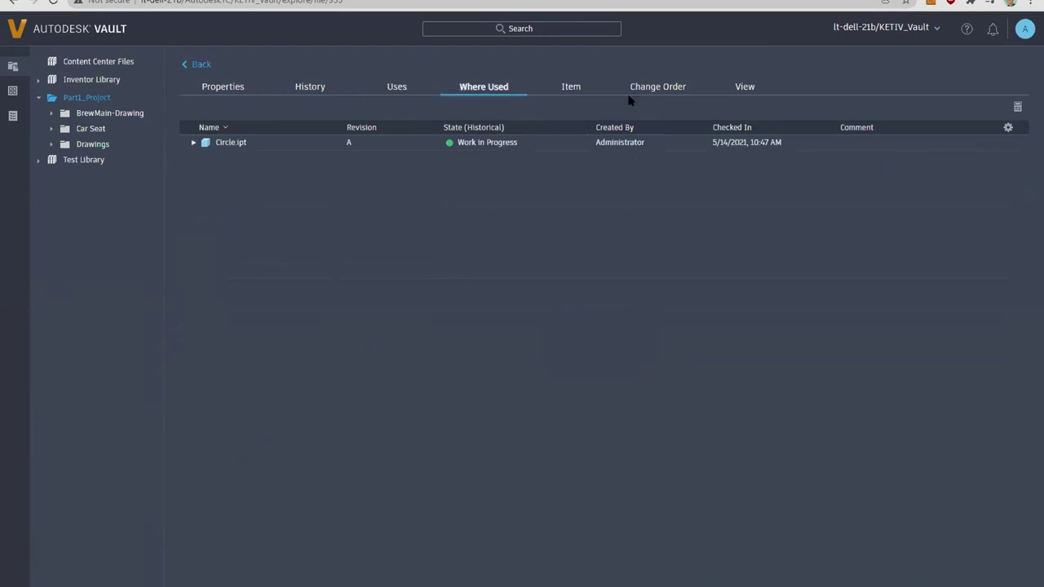
left_click(581, 94)
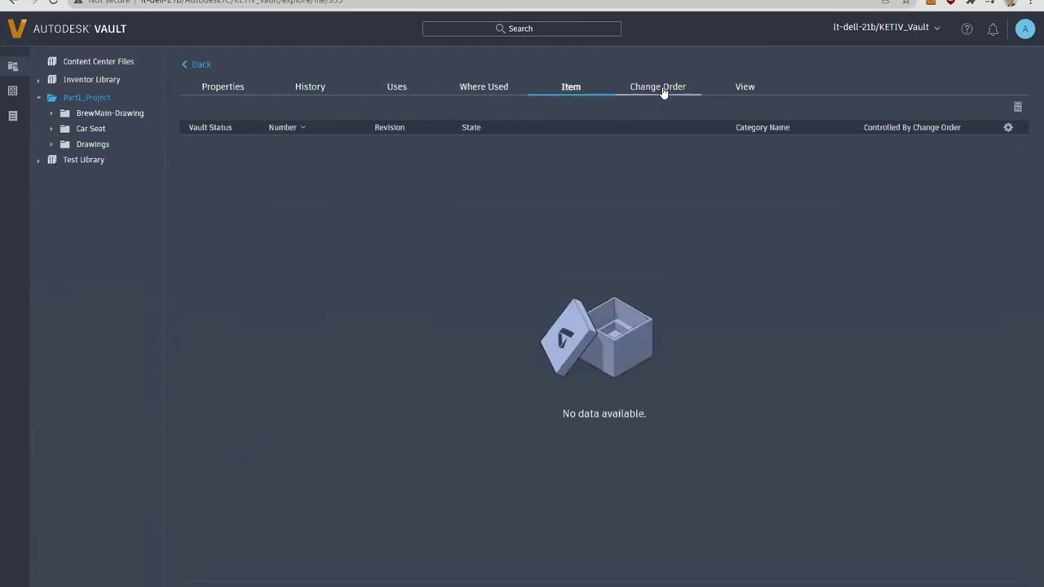
left_click(664, 93)
Step: View Circle.ipt in 3D, orbit the cylinder, switch to Pan, then return to Properties
left_click(736, 90)
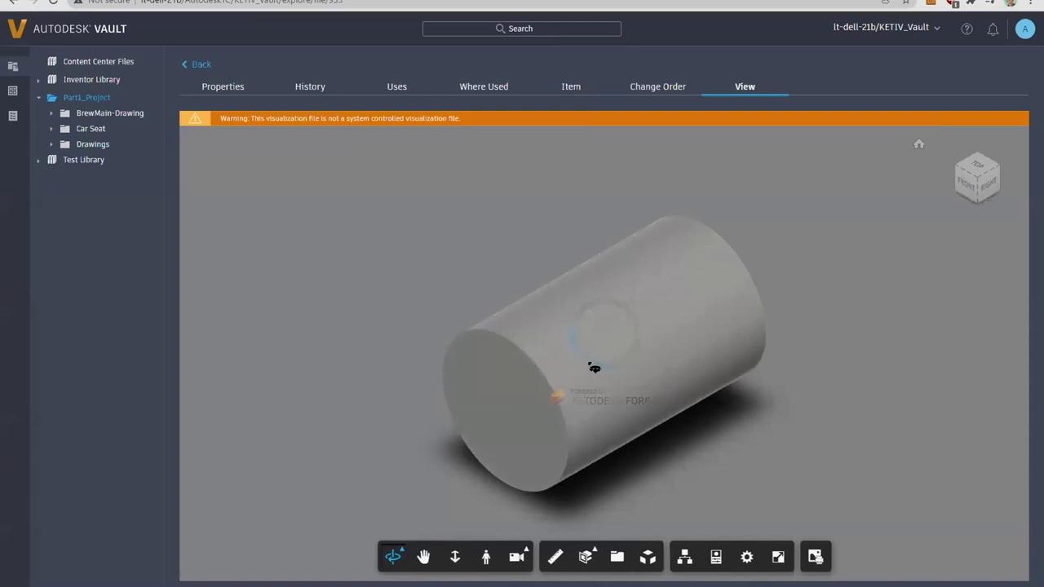
left_click_drag(696, 401, 555, 459)
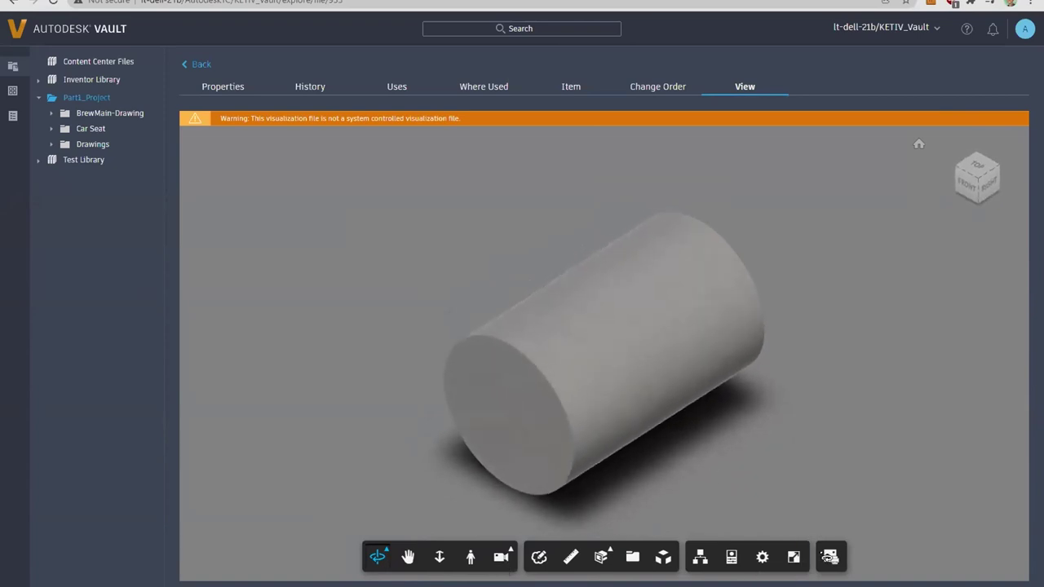
left_click(407, 556)
left_click(223, 91)
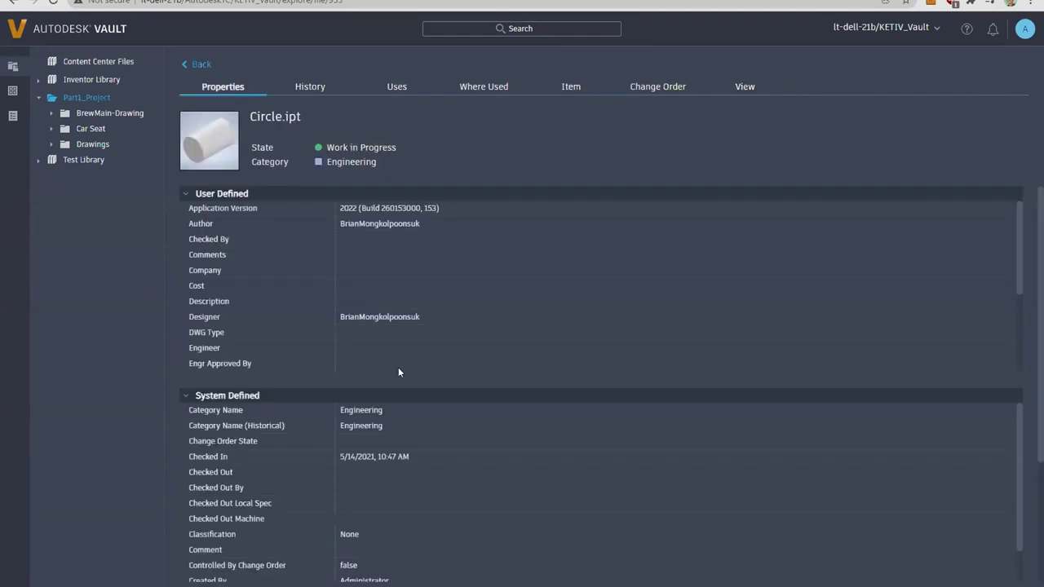
Step: Try viewing AngleSupportPair.iam in BrewMain-Drawing, find no visualization, then open its '...' actions
left_click(190, 63)
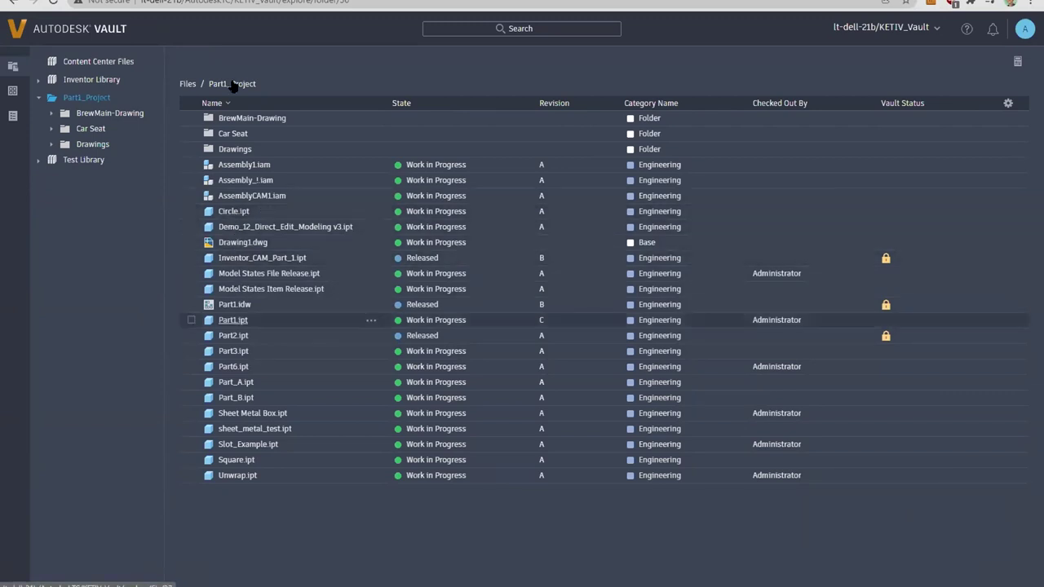
left_click(257, 120)
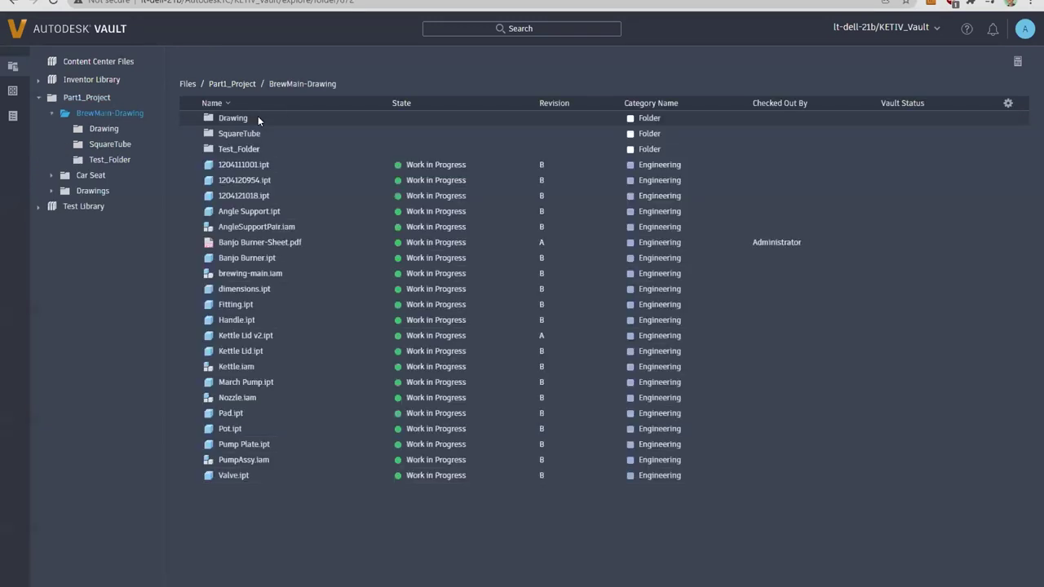
left_click(258, 227)
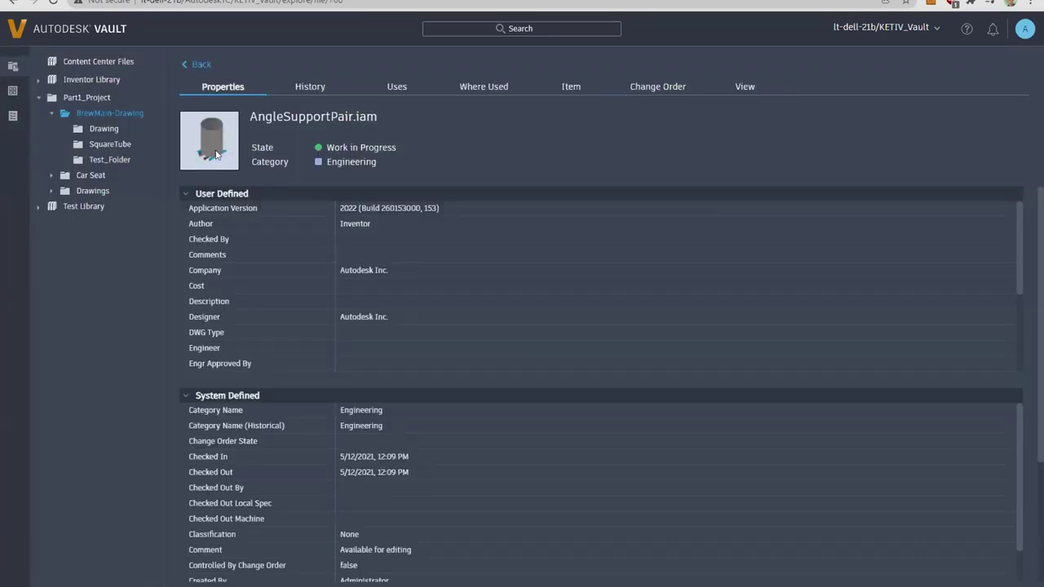
left_click(734, 85)
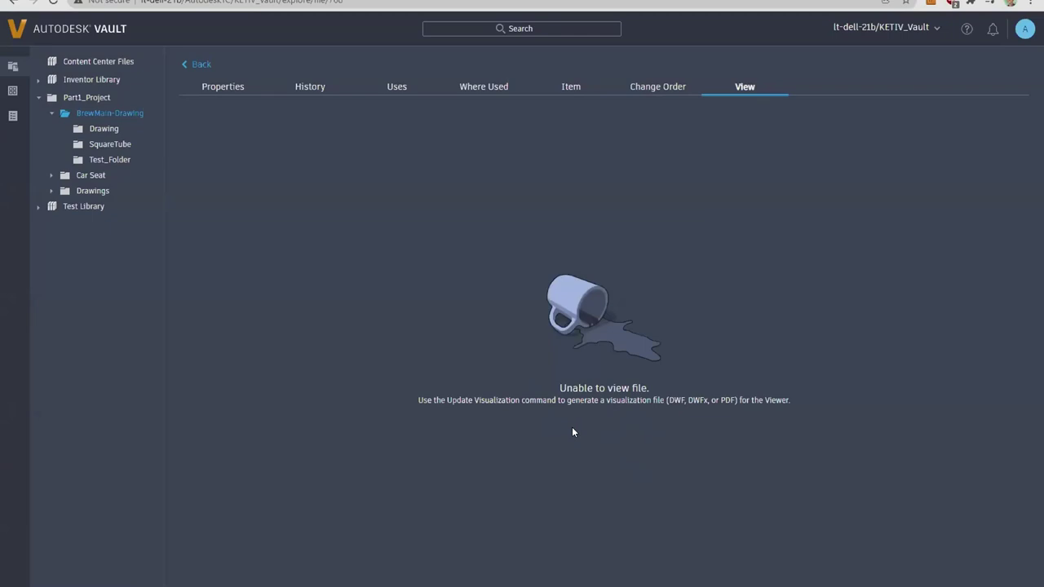
left_click(201, 64)
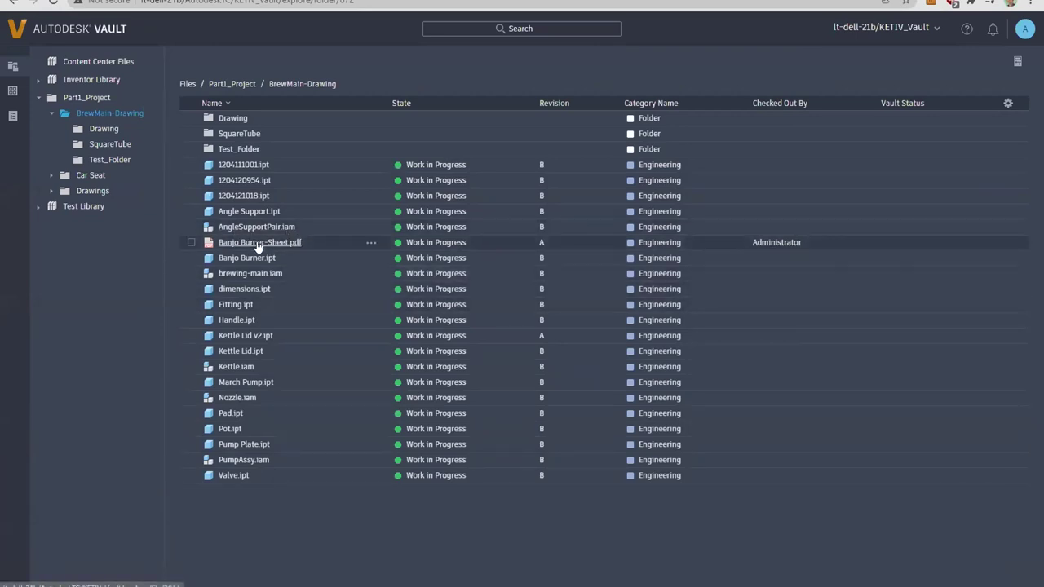
left_click(372, 228)
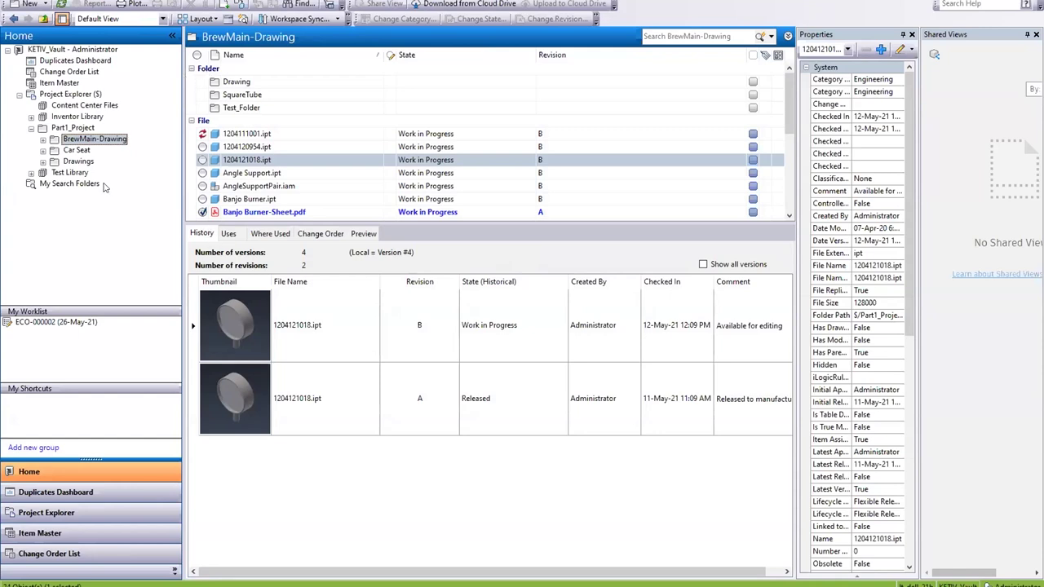
left_click(261, 187)
scroll(274, 173, "down", 1)
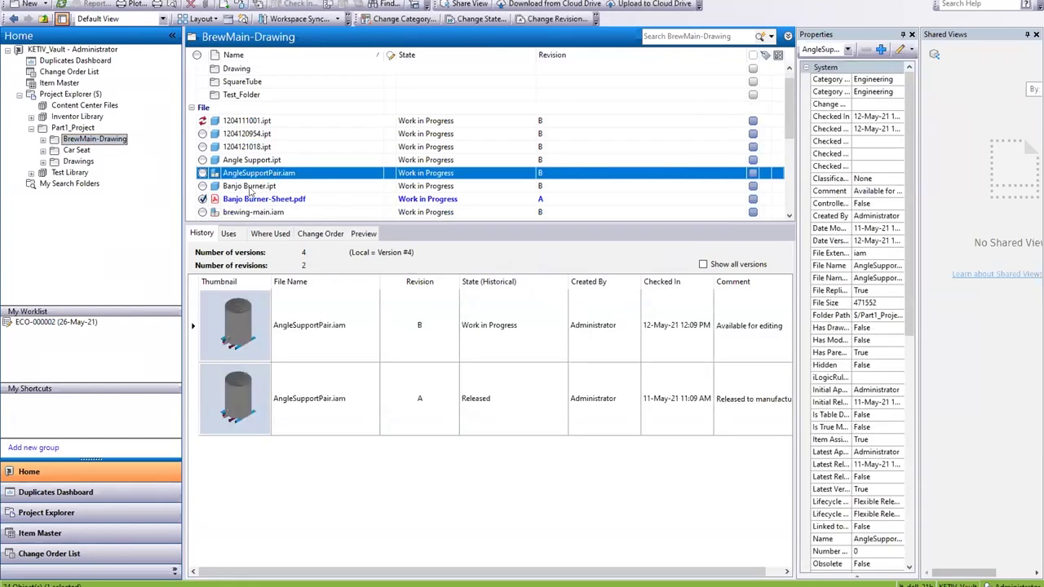
left_click(263, 161)
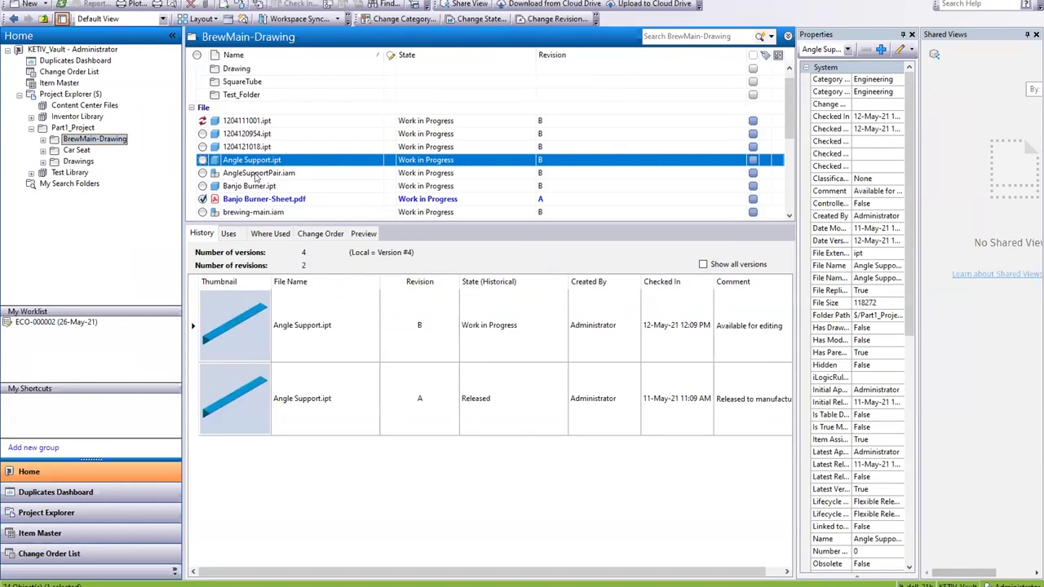
left_click(256, 173)
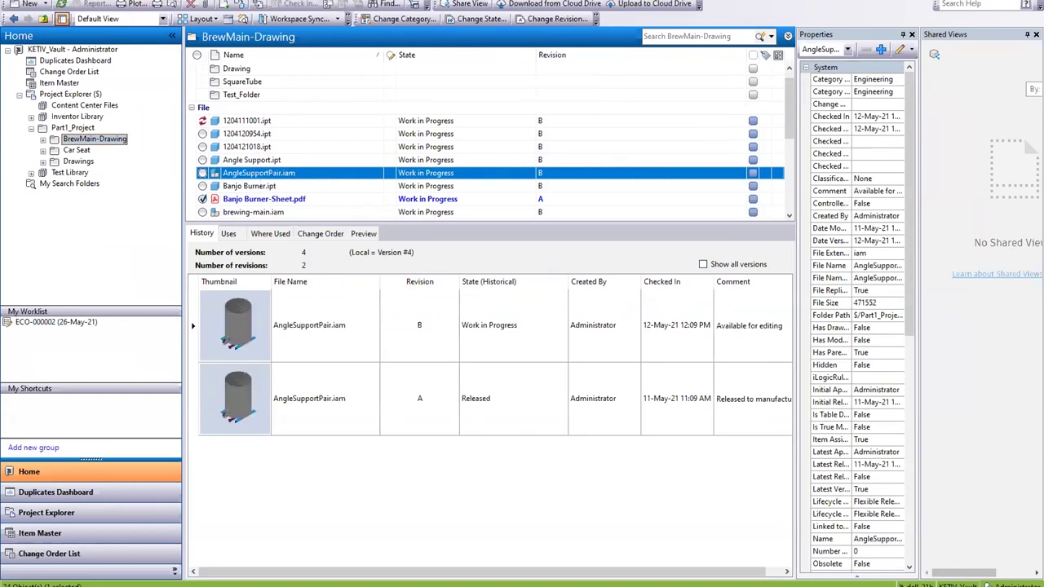
left_click(94, 1)
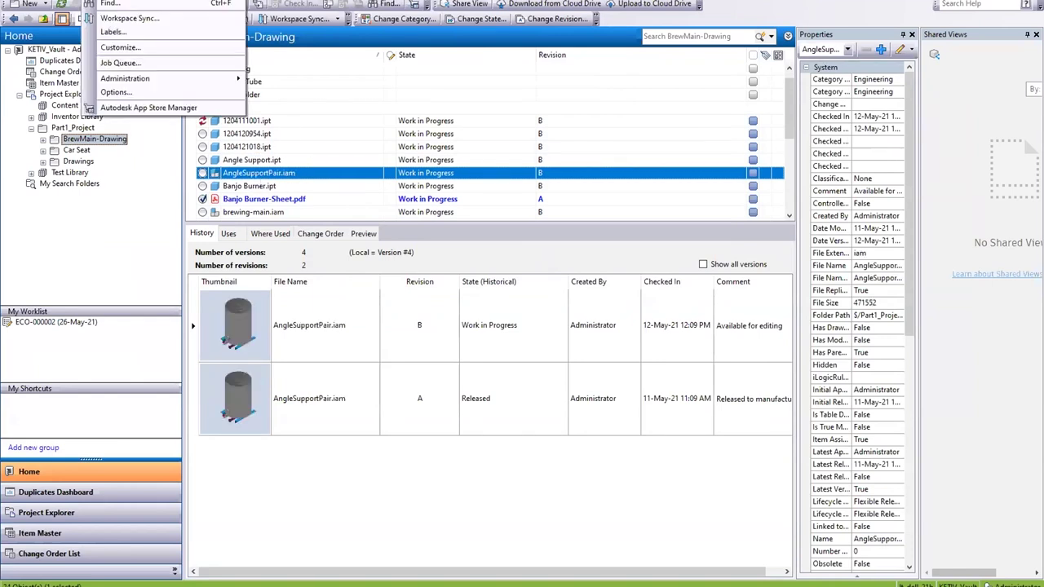
left_click(118, 93)
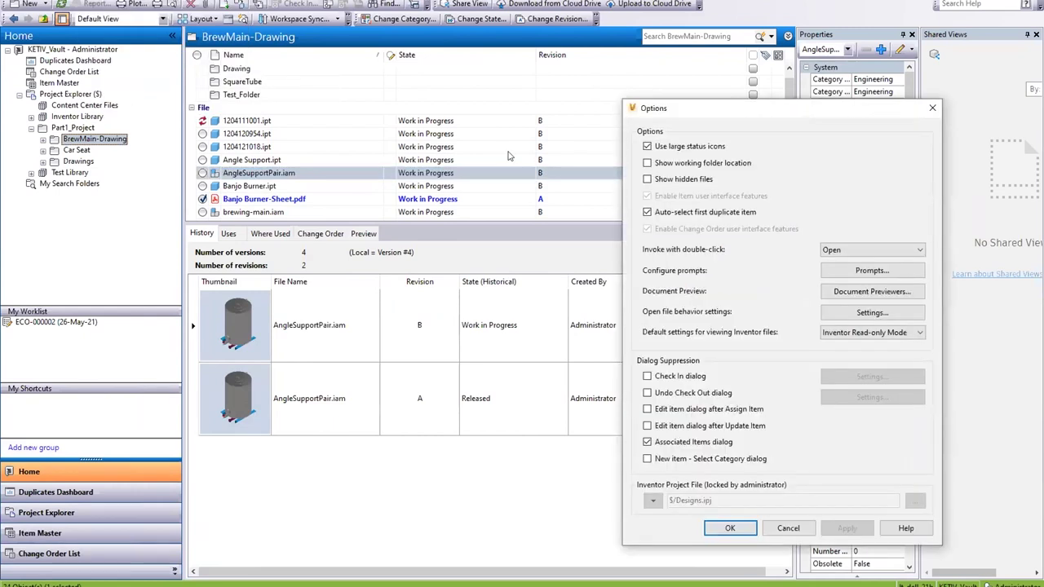
left_click(648, 179)
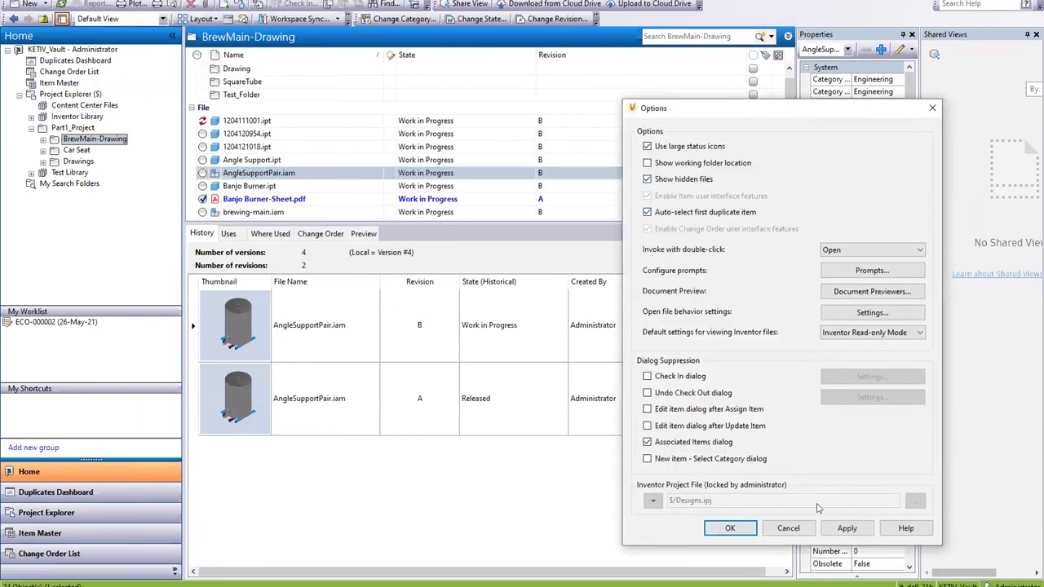
left_click(847, 528)
left_click(730, 528)
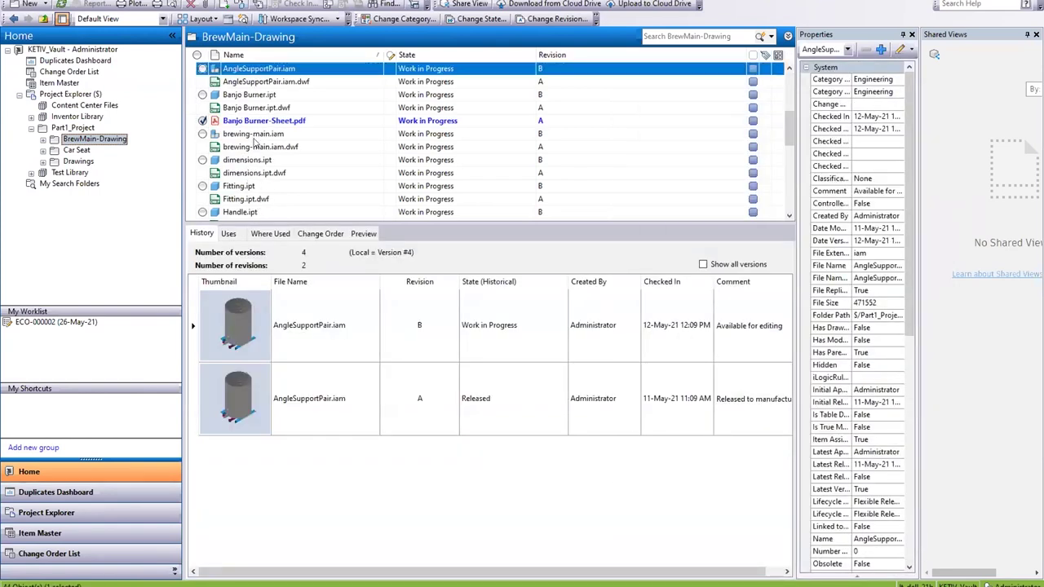
left_click(260, 82)
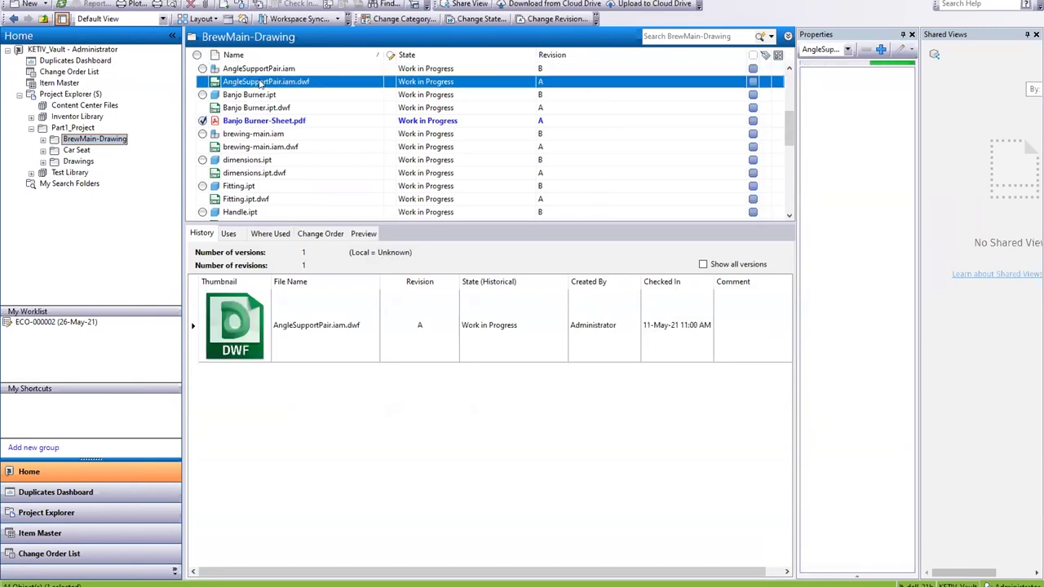
left_click(257, 70)
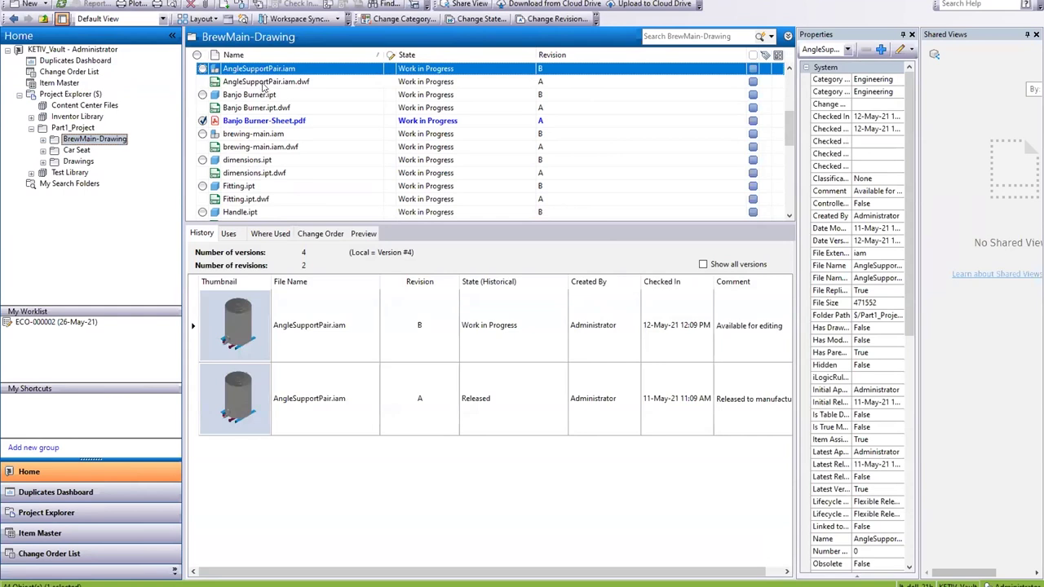
left_click(262, 83)
left_click(264, 70)
left_click(293, 83)
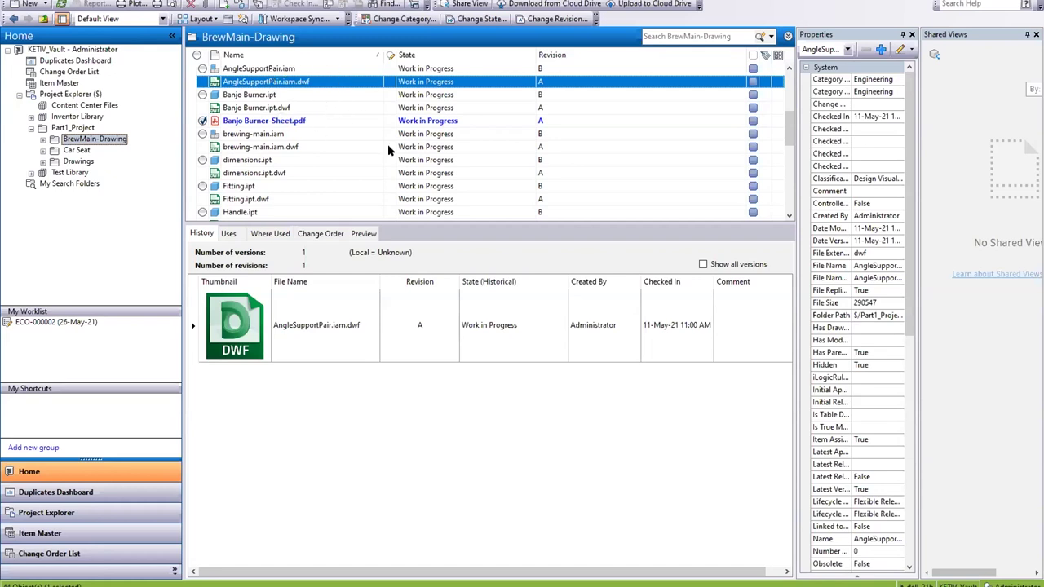
left_click(151, 2)
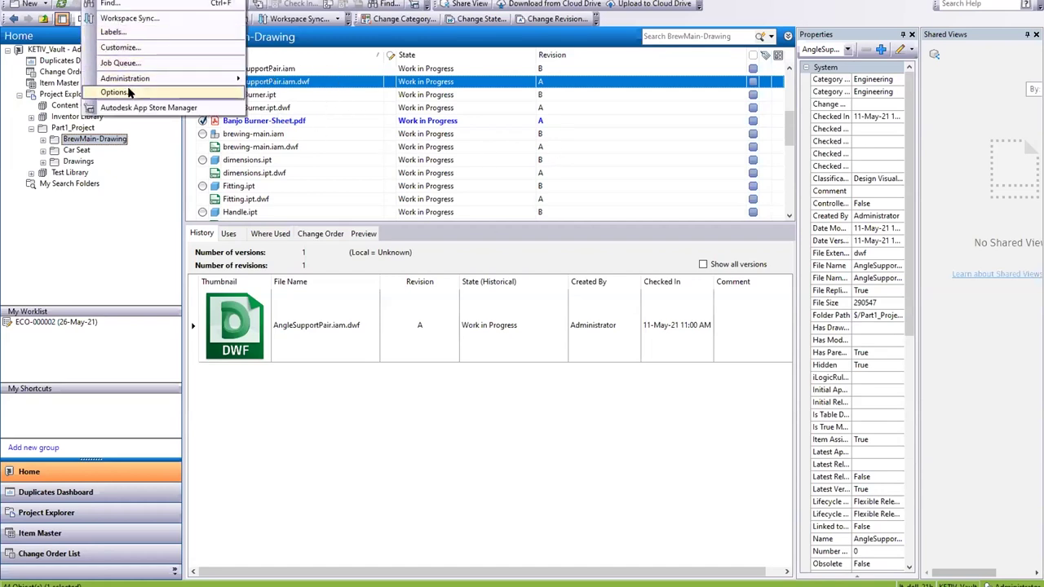
left_click(143, 89)
left_click(647, 179)
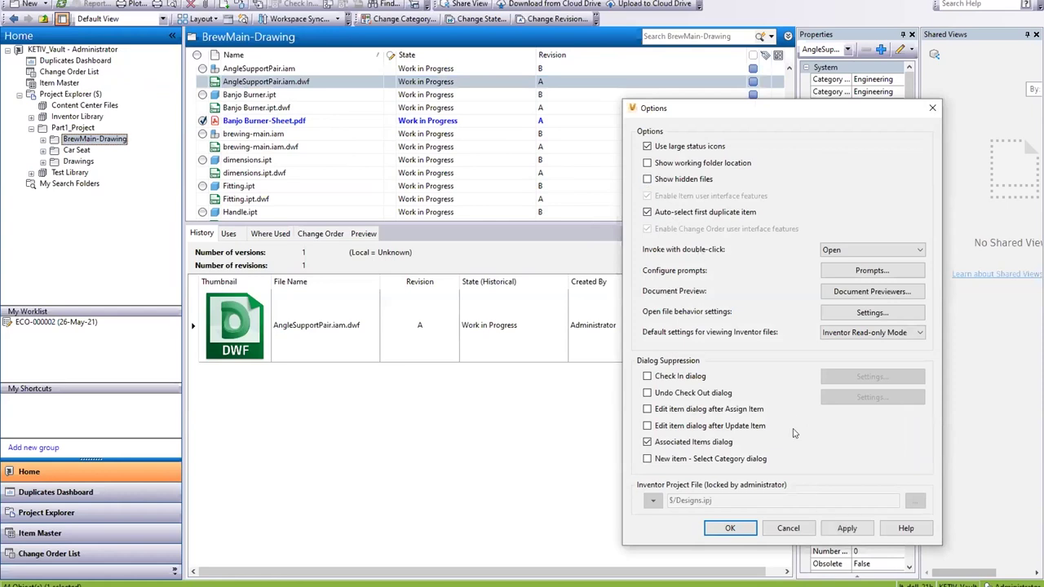
left_click(848, 532)
left_click(788, 528)
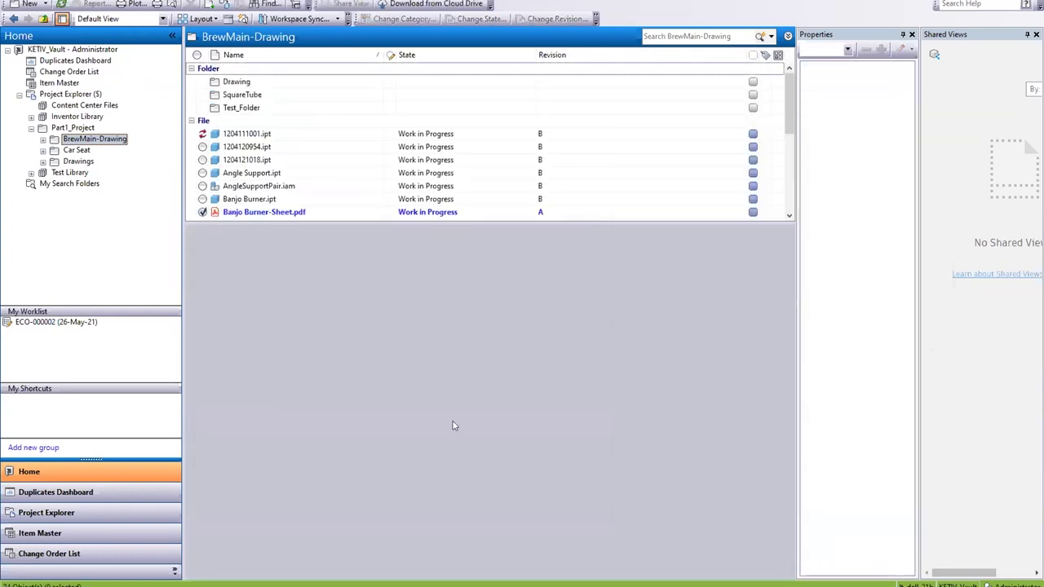
mouse_move(343, 580)
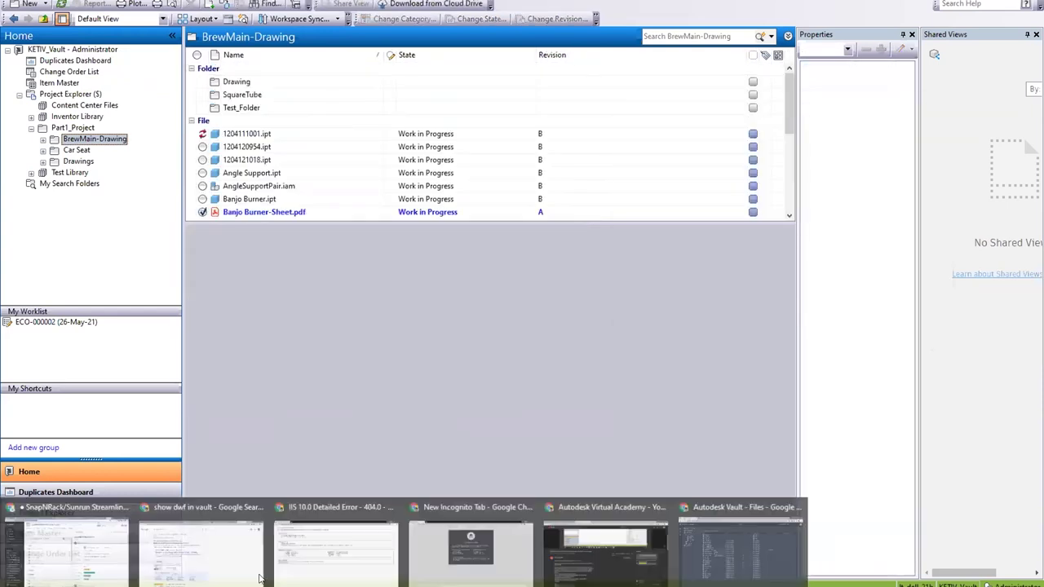
Step: Run Update Visualization on AngleSupportPair.iam and confirm the Adding Job message
left_click(736, 568)
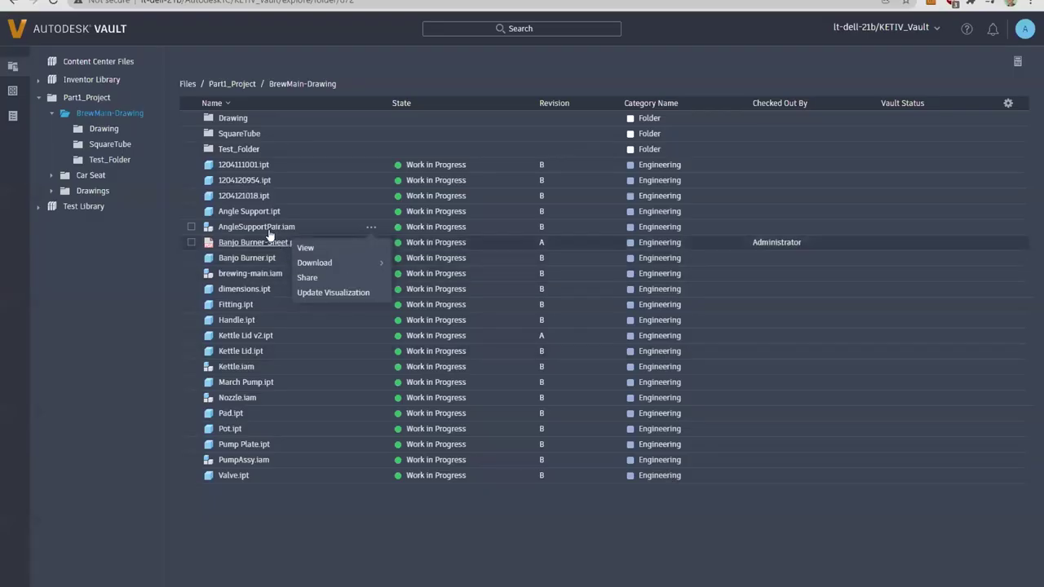
left_click(353, 292)
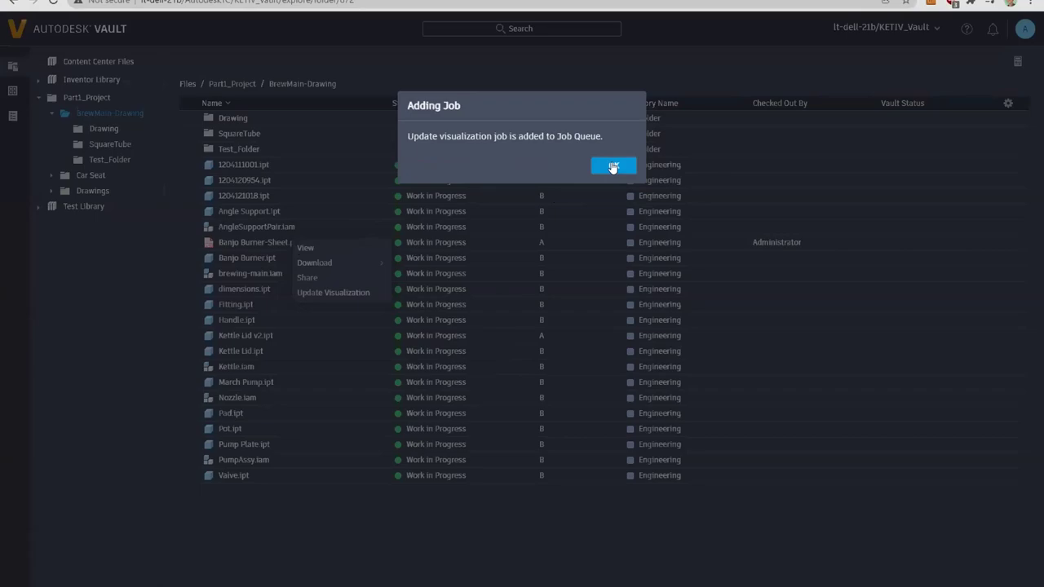
left_click(614, 167)
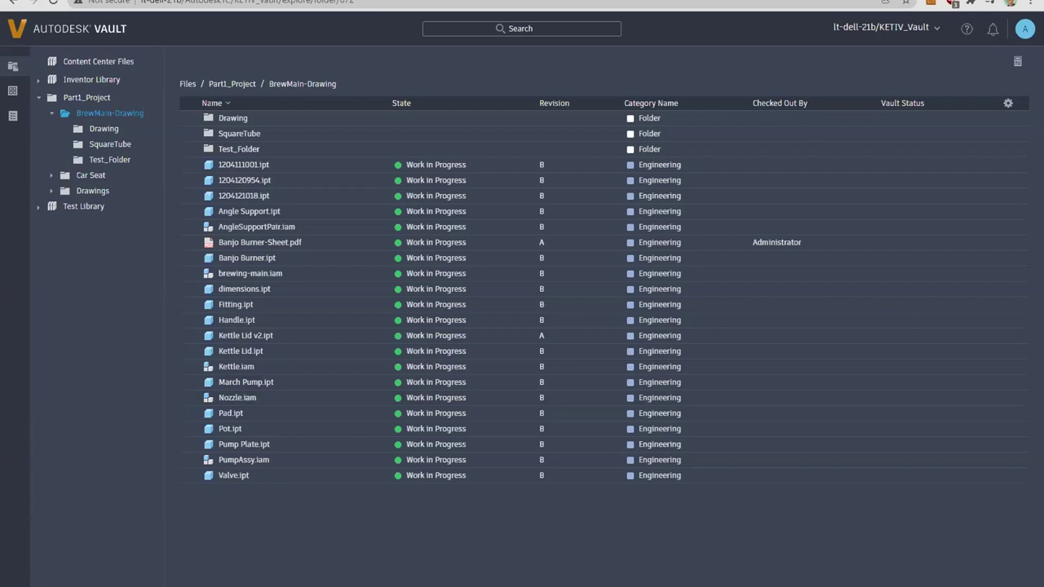
Step: Launch Autodesk Job Processor 2022 for Vault, dismiss the already-running notice, and open it from the tray
key("super")
key("Escape")
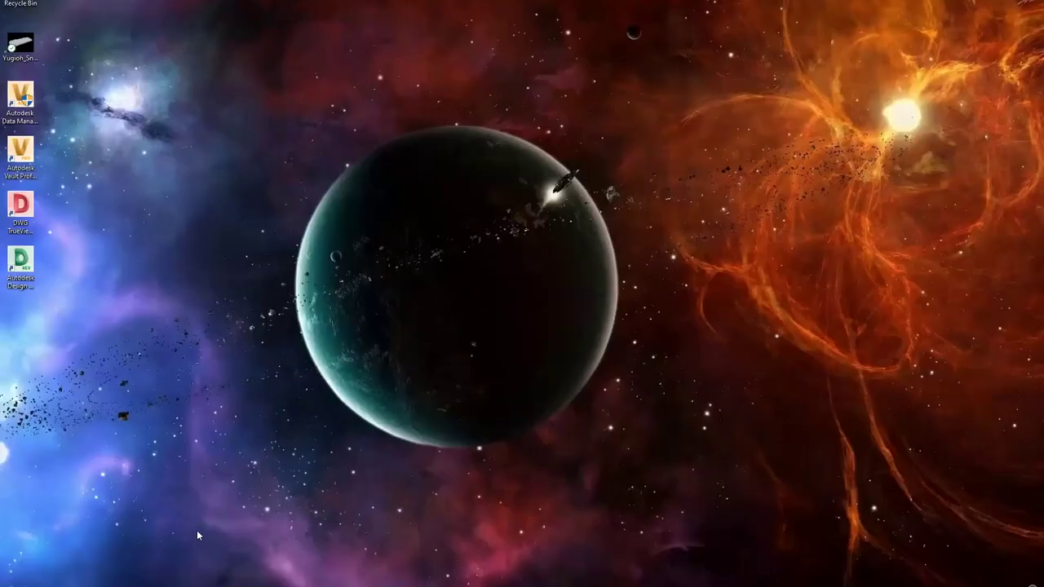
key("super")
type("job")
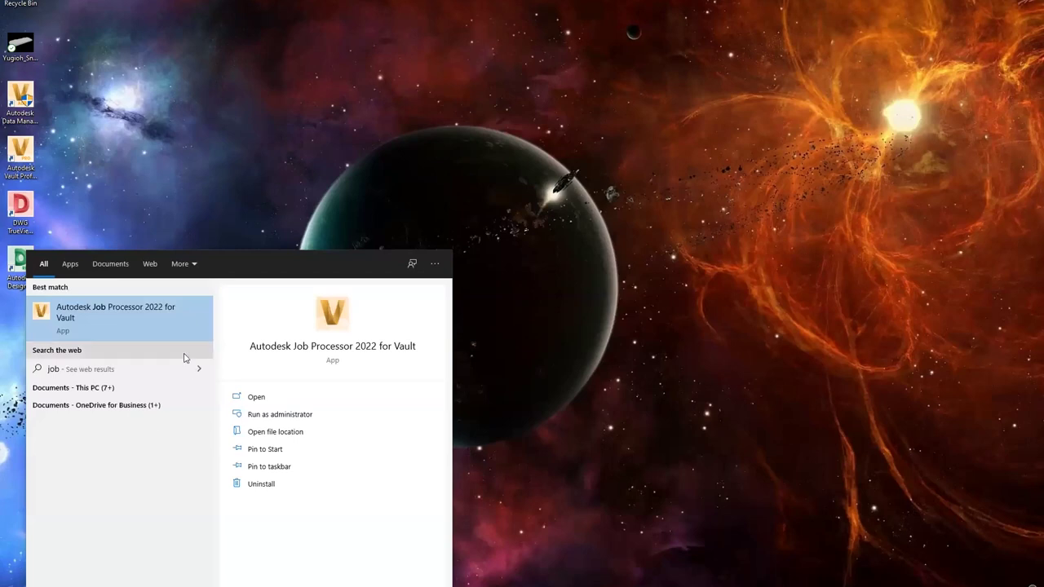
left_click(156, 318)
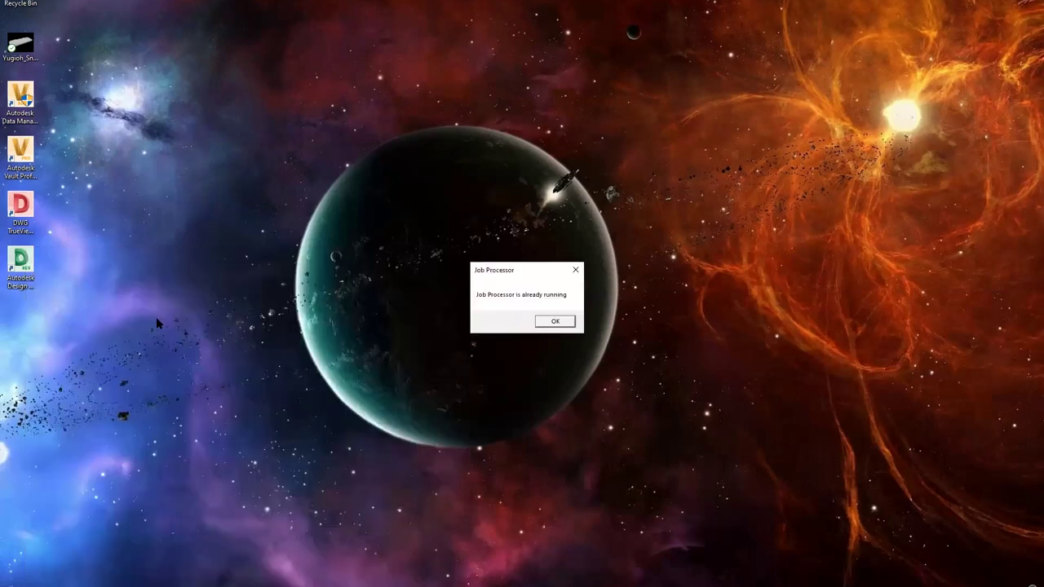
left_click(563, 324)
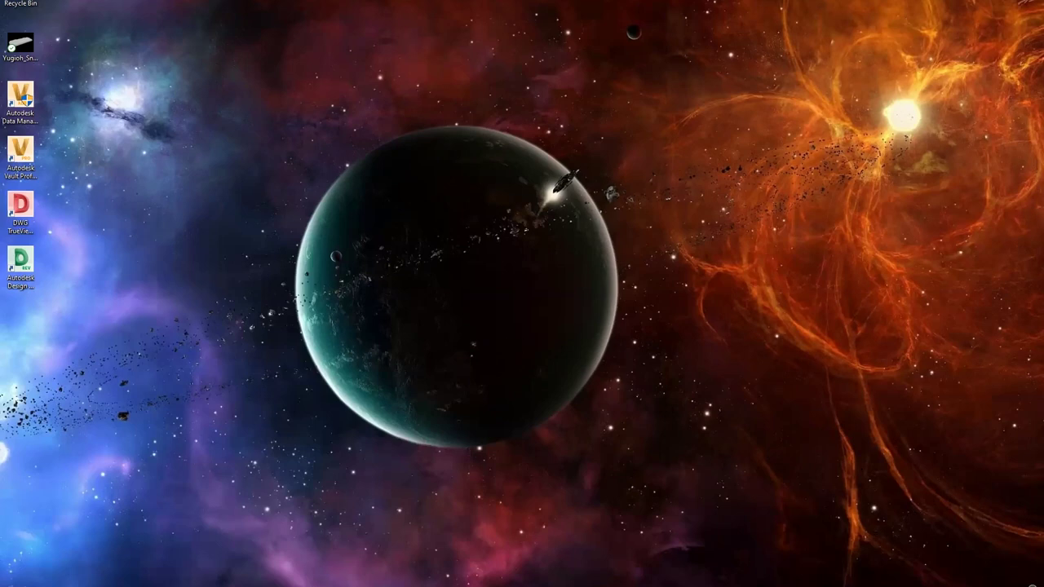
left_click(909, 586)
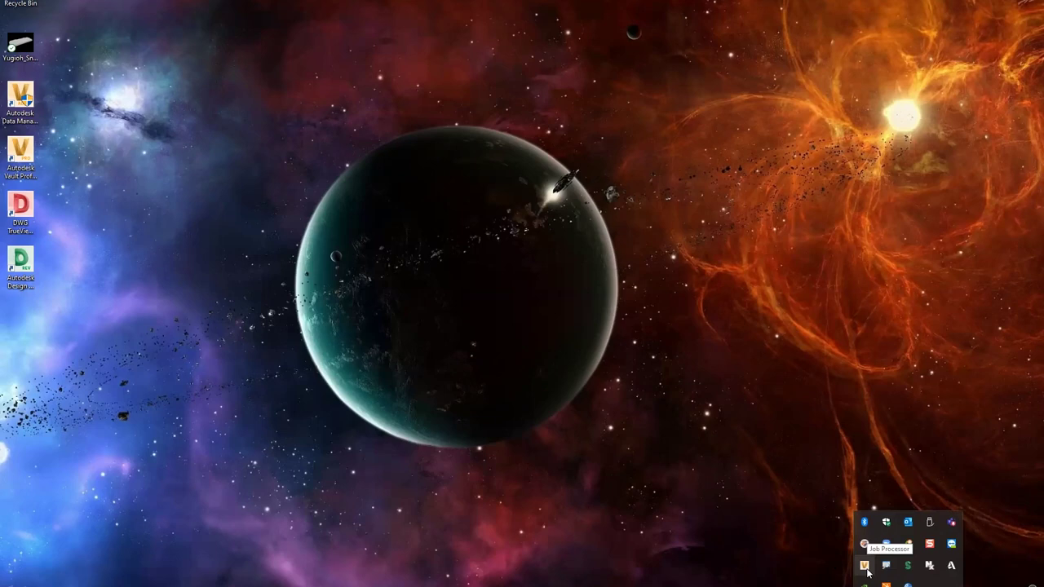
double_click(866, 567)
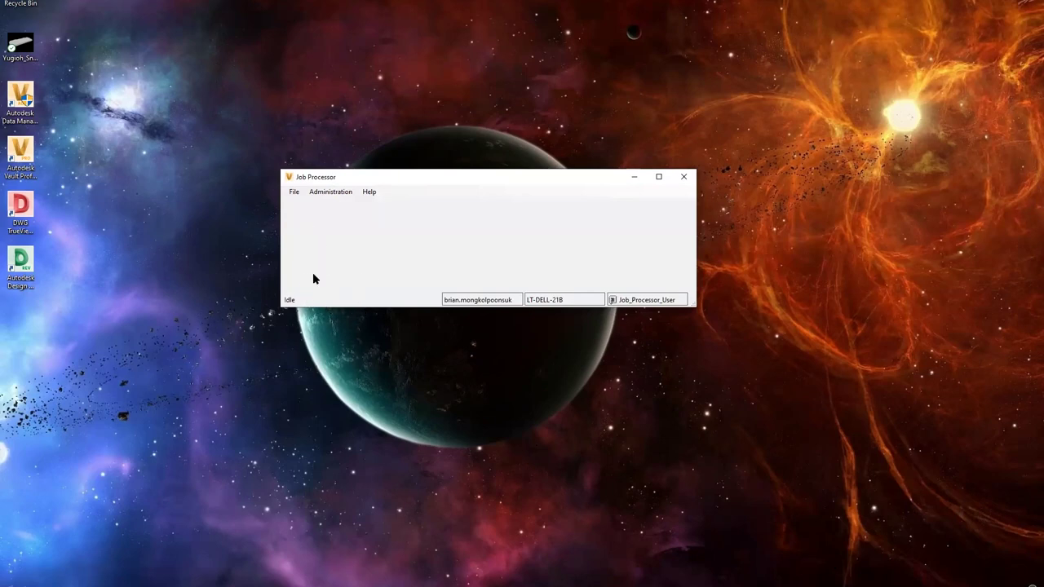
Step: Pause and then resume job processing from the File menu, leaving Job Processor running
left_click(297, 193)
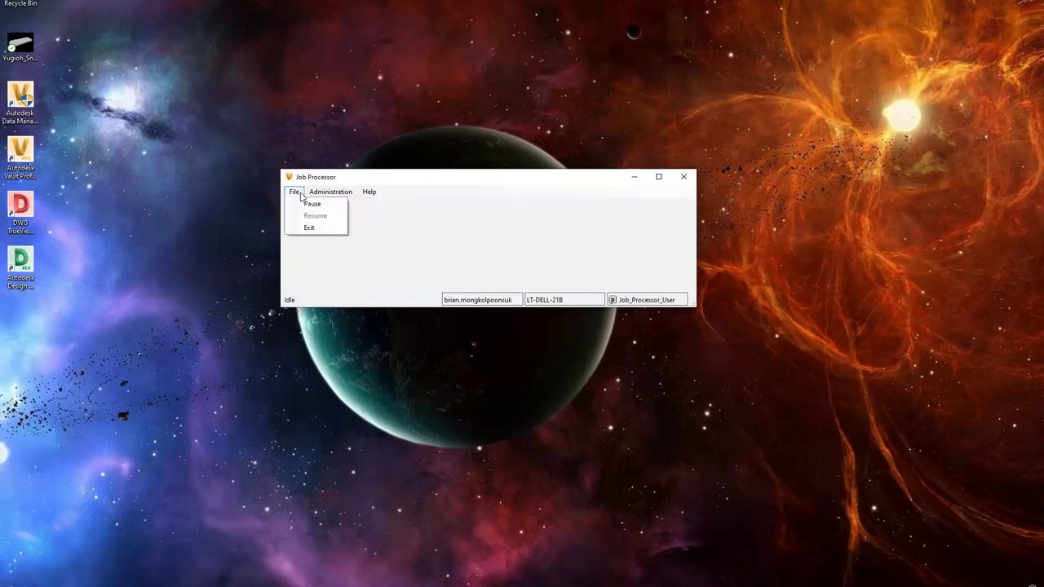
left_click(313, 204)
left_click(295, 192)
left_click(315, 215)
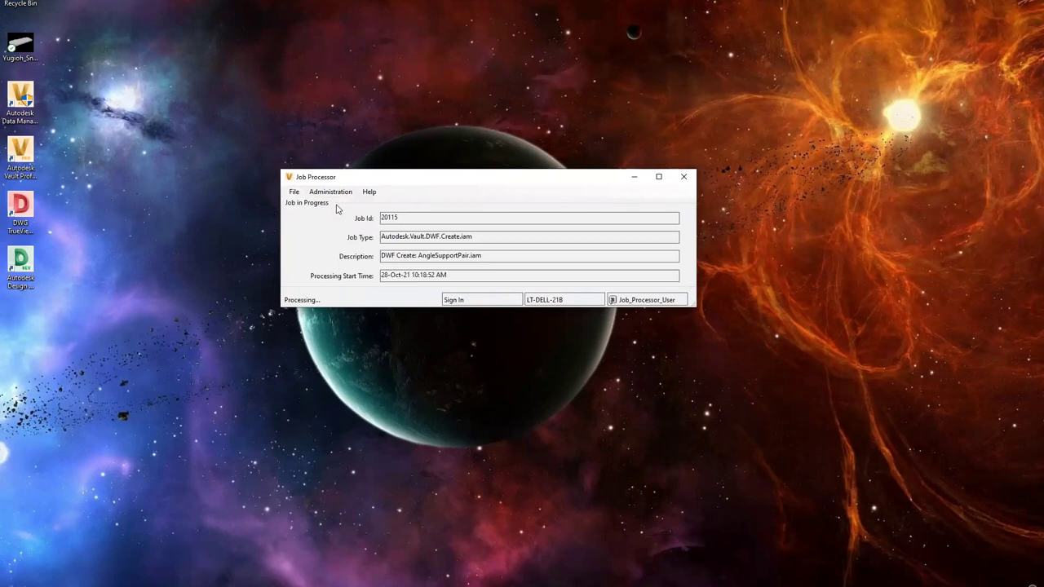
left_click(399, 324)
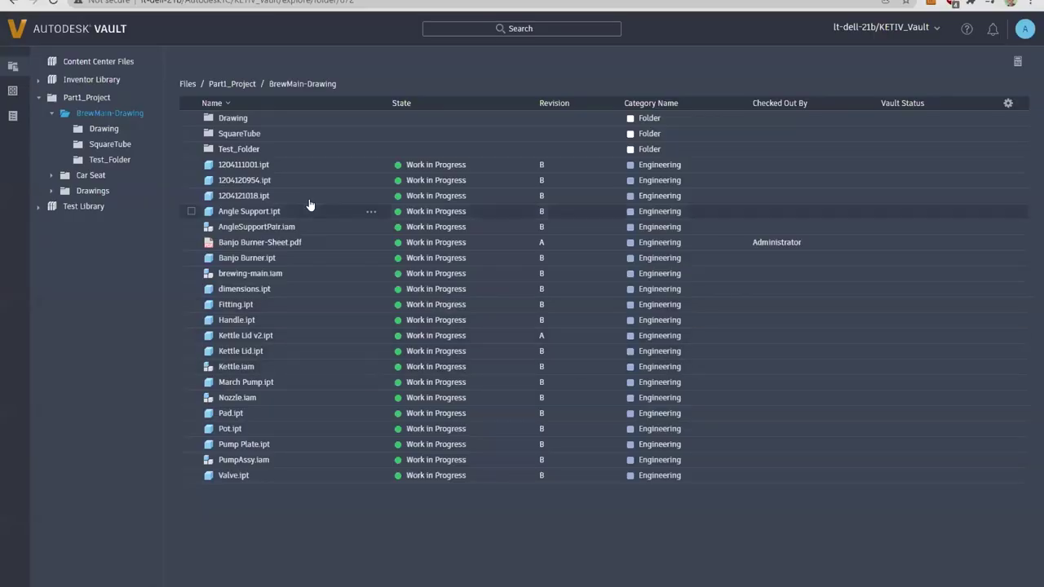
Step: Open AngleSupportPair.iam in the View tab and orbit the tank assembly to a side-on angle
left_click(262, 225)
left_click(729, 85)
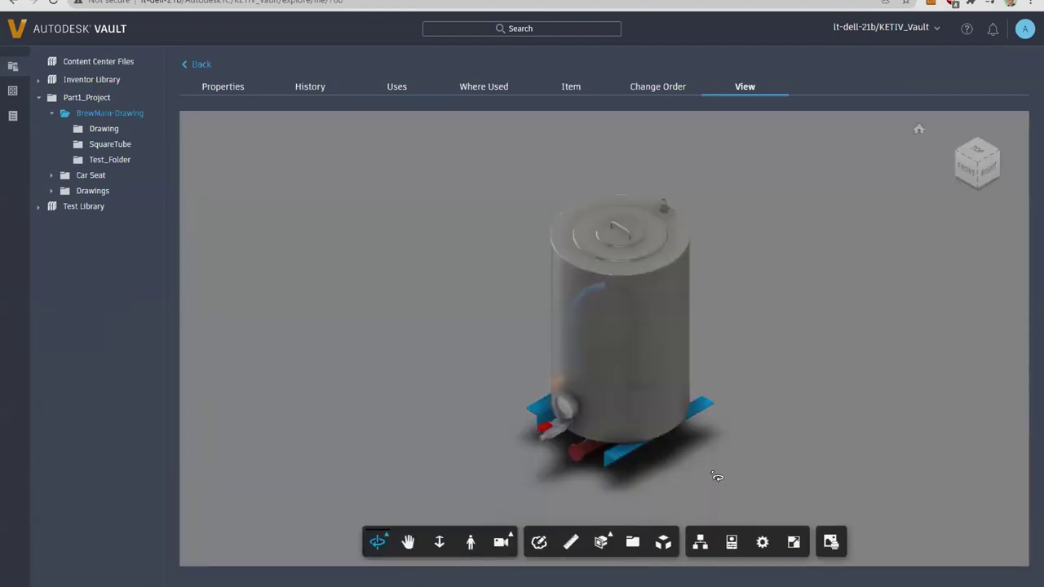
left_click_drag(717, 476, 785, 400)
left_click_drag(711, 422, 718, 447)
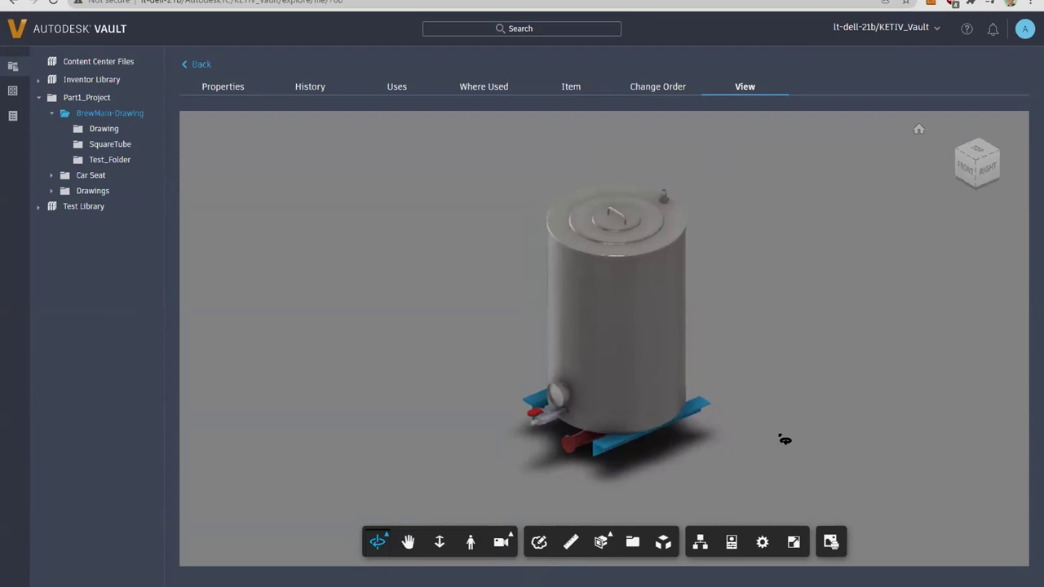
left_click_drag(783, 438, 790, 404)
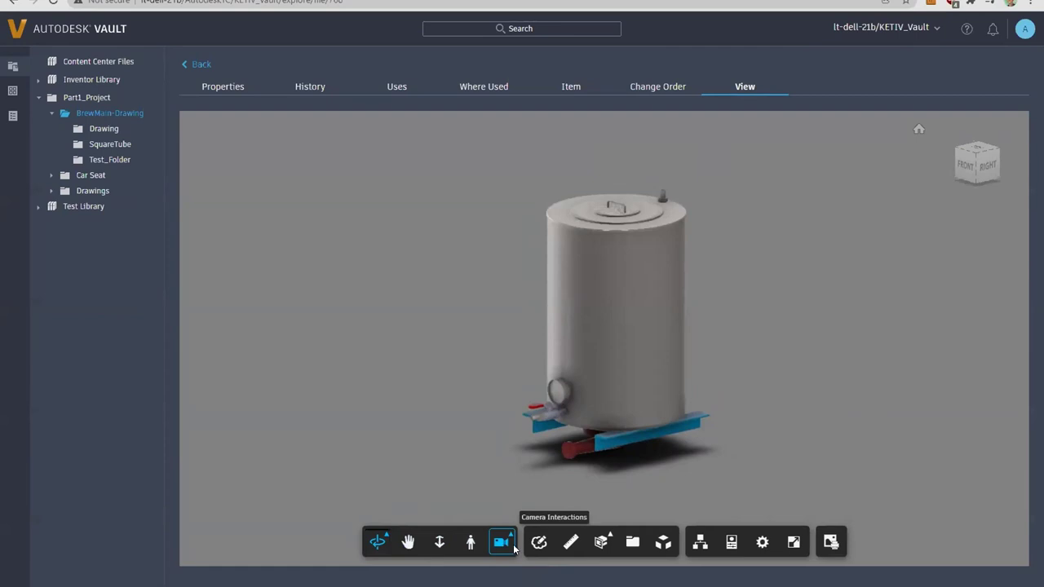
Step: Circle the spigot in red, add a Default Text label beside it, and cancel Save Snapshot
left_click(539, 551)
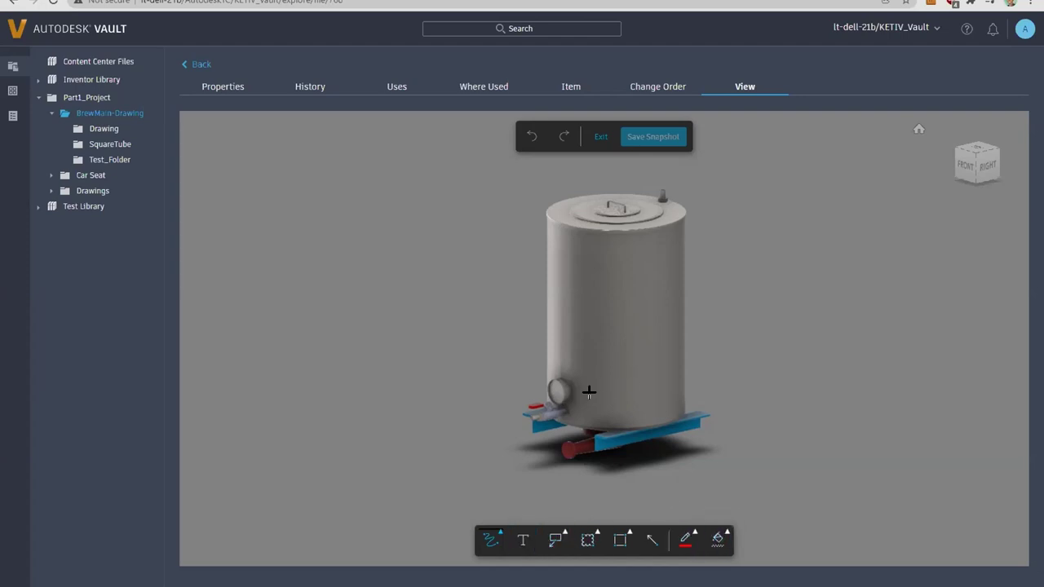
mouse_move(561, 384)
left_mouse_down()
mouse_move(500, 422)
mouse_move(551, 454)
mouse_move(565, 382)
left_mouse_up()
left_click(523, 540)
left_click(617, 405)
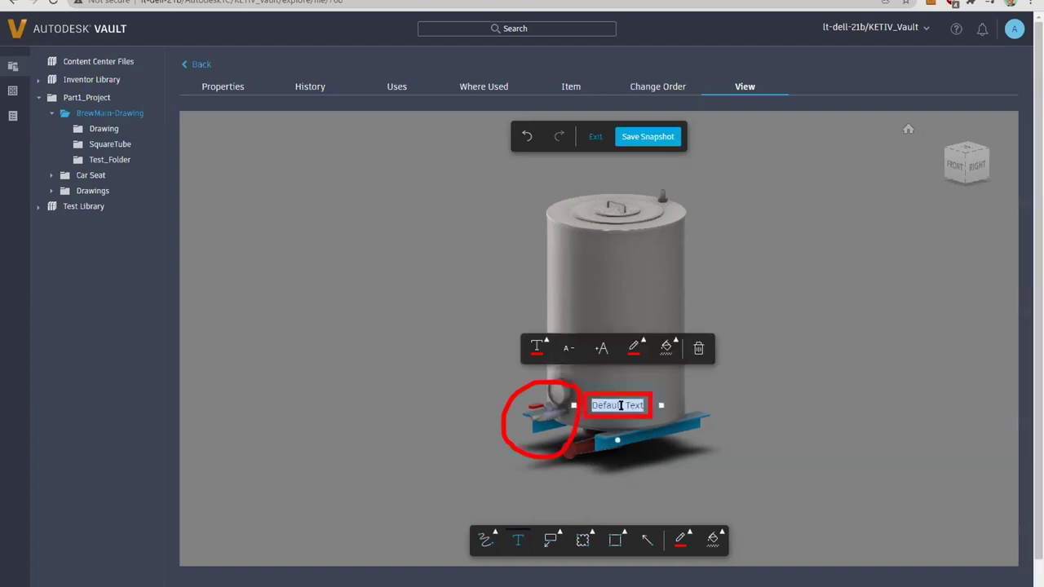
left_click(652, 138)
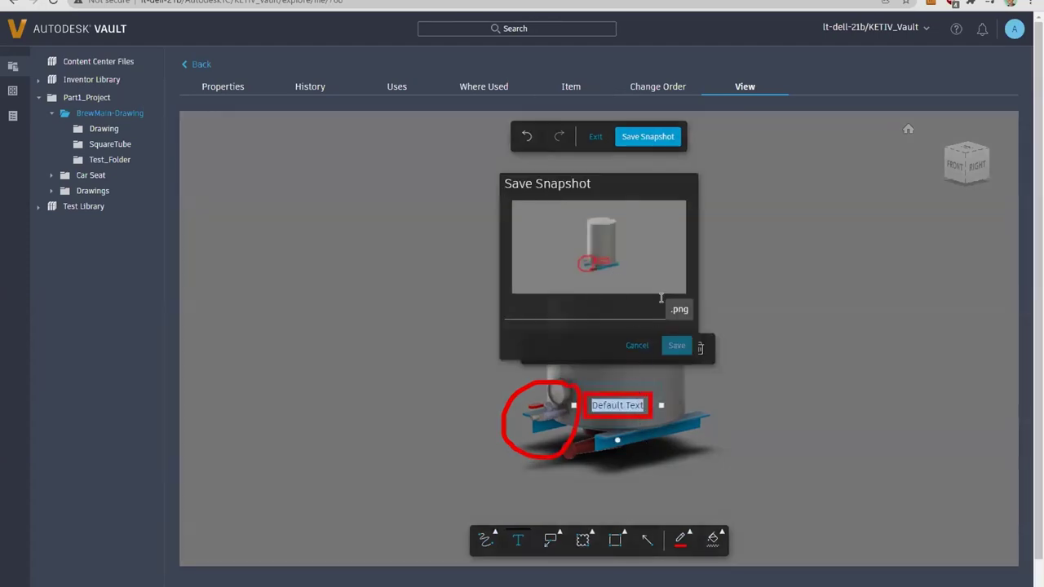
left_click(636, 347)
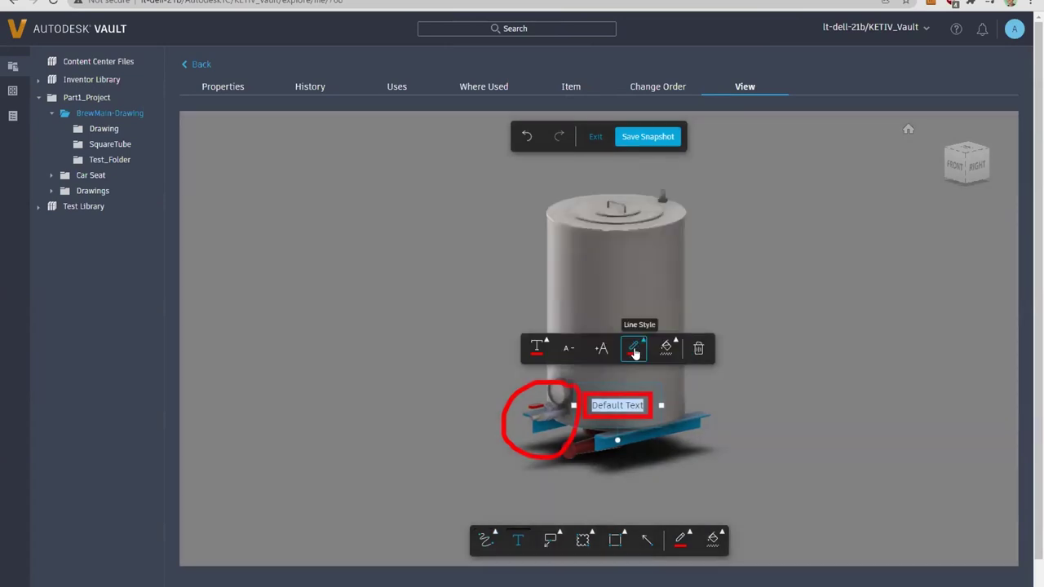
Step: Exit markup, measure the blue support beam at 16.0 inches, then delete the measurement
left_click(596, 137)
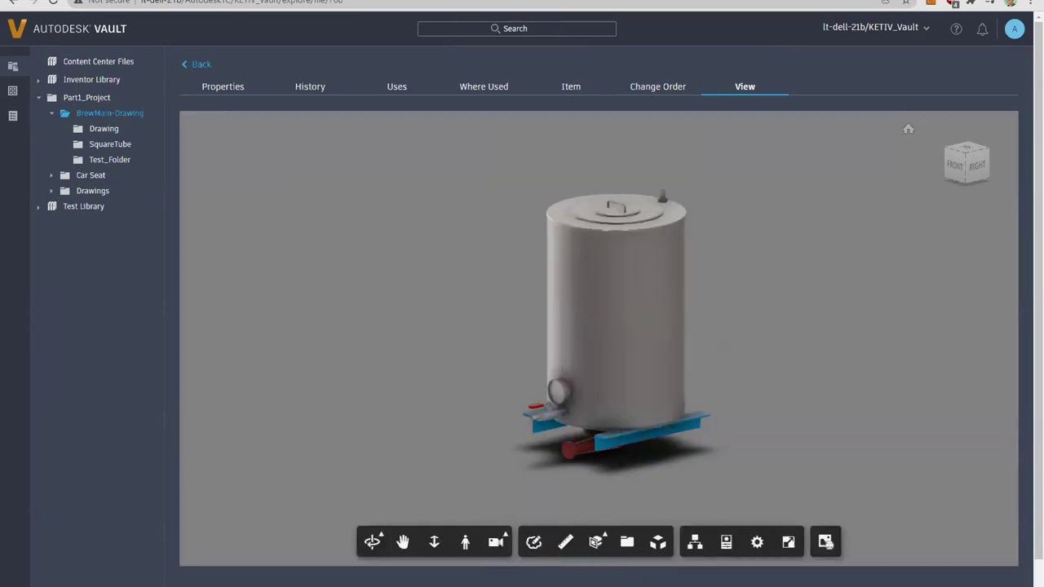
left_click(562, 538)
scroll(560, 440, "up", 5)
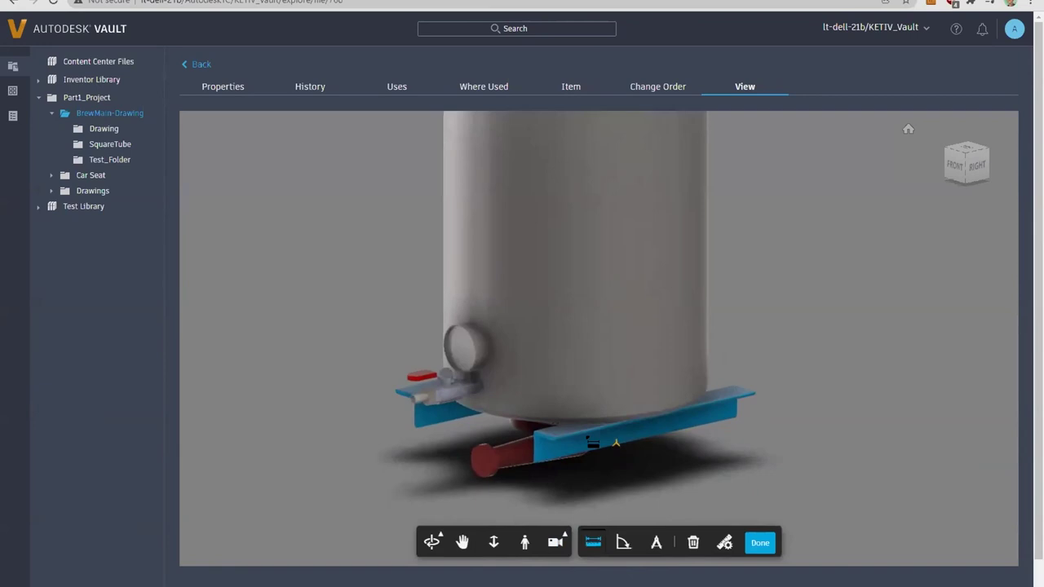
scroll(545, 444, "up", 2)
left_click(538, 440)
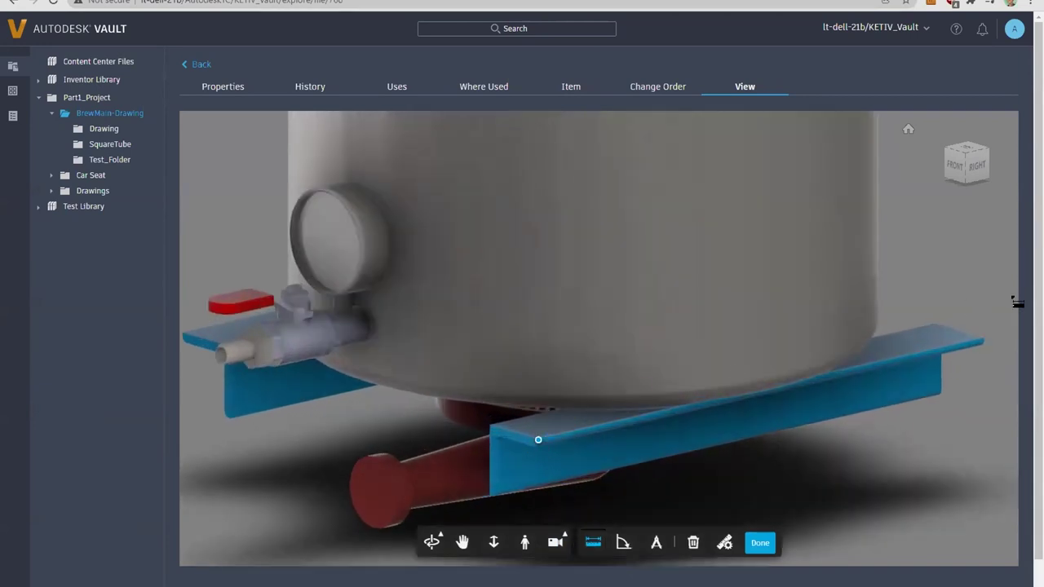
left_click(986, 343)
scroll(734, 392, "down", 5)
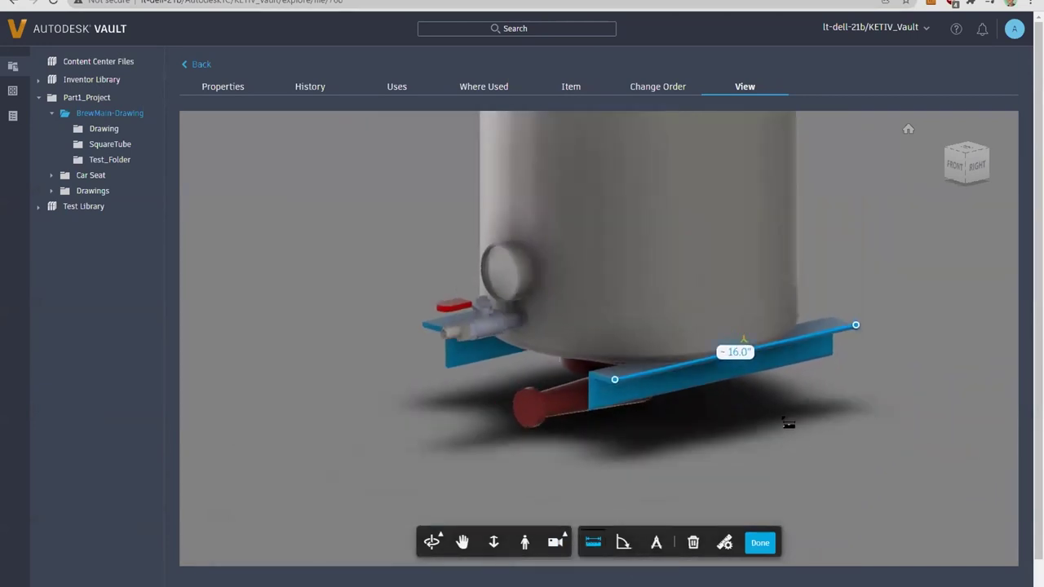
left_click(693, 543)
left_click(760, 544)
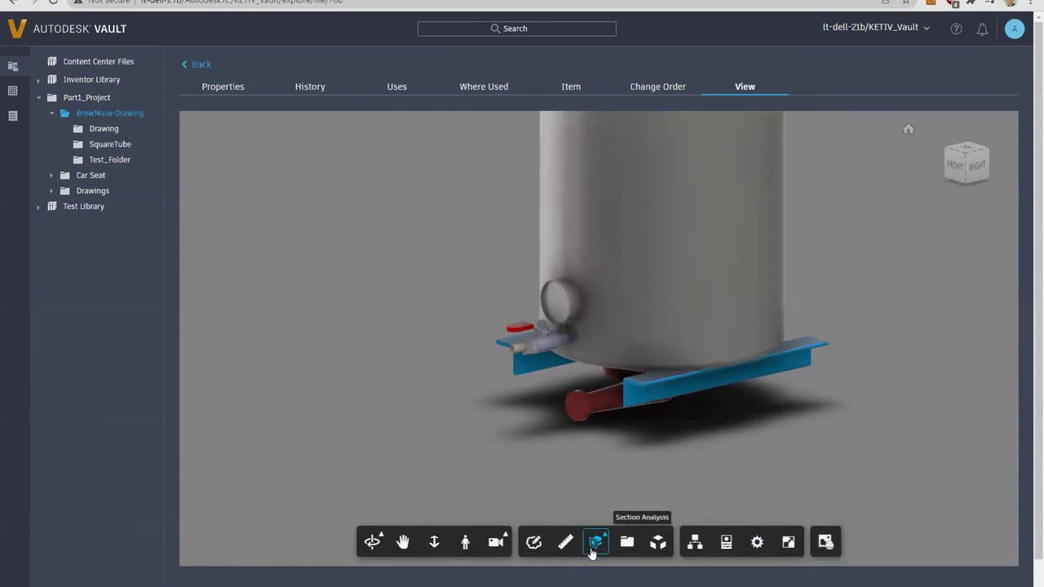
Step: Try exploding the assembly with the Explode Model slider, then orbit the tank
left_click(657, 542)
scroll(758, 359, "down", 5)
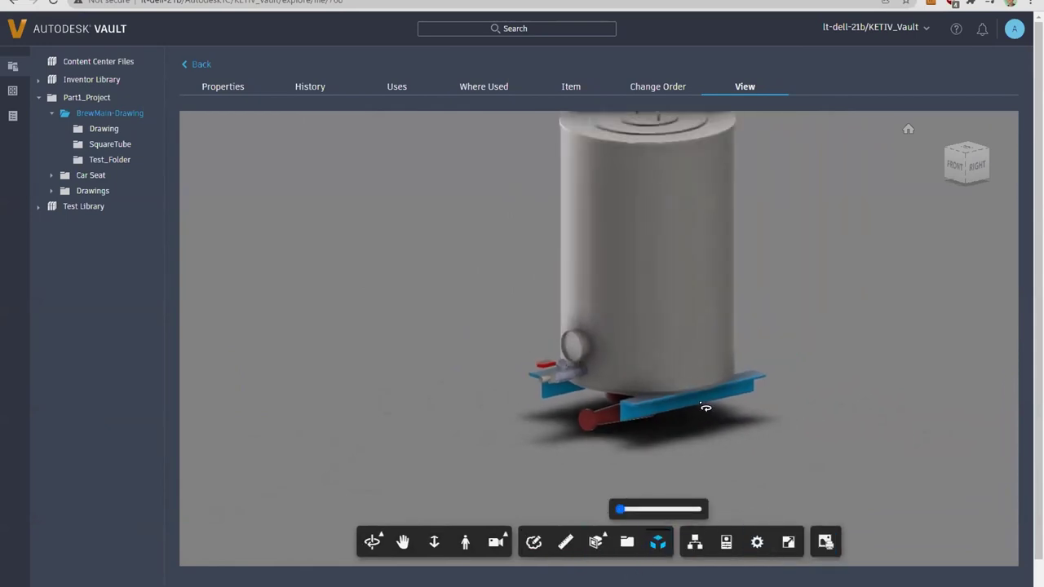
mouse_move(620, 509)
left_mouse_down()
mouse_move(652, 508)
mouse_move(618, 509)
left_mouse_up()
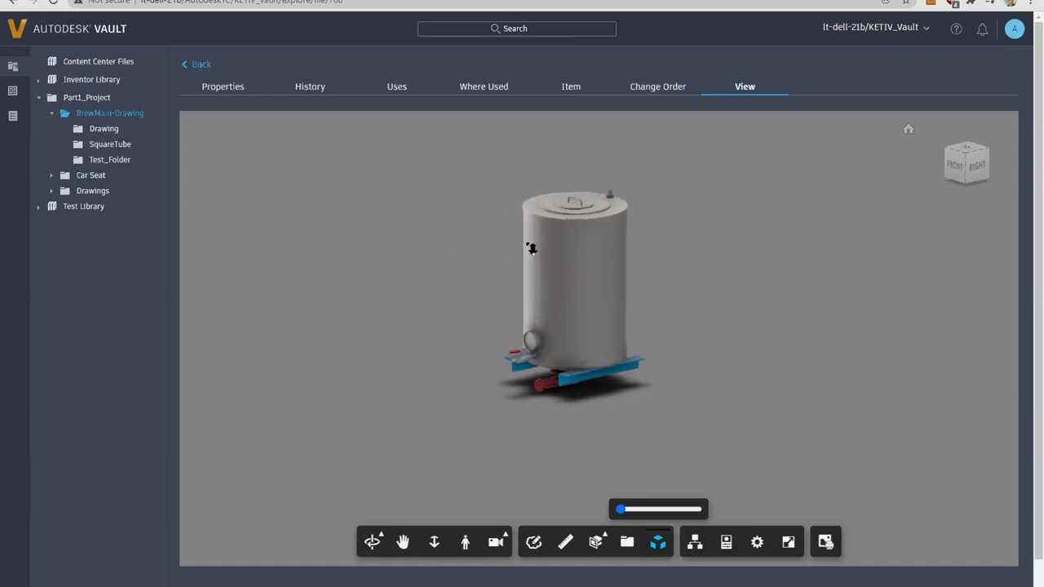
scroll(587, 300, "up", 3)
scroll(746, 417, "down", 2)
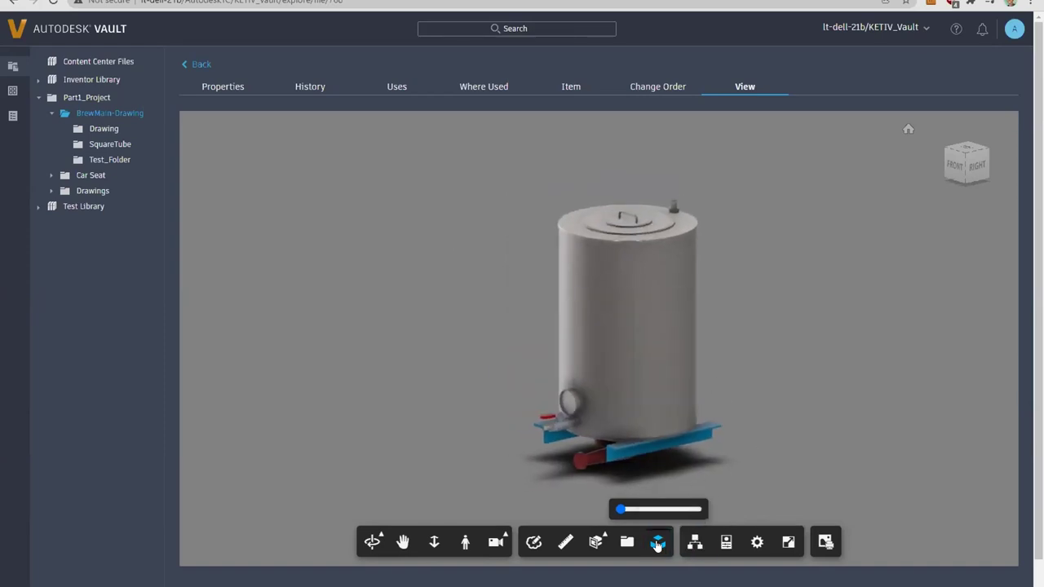
left_click_drag(781, 446, 786, 477)
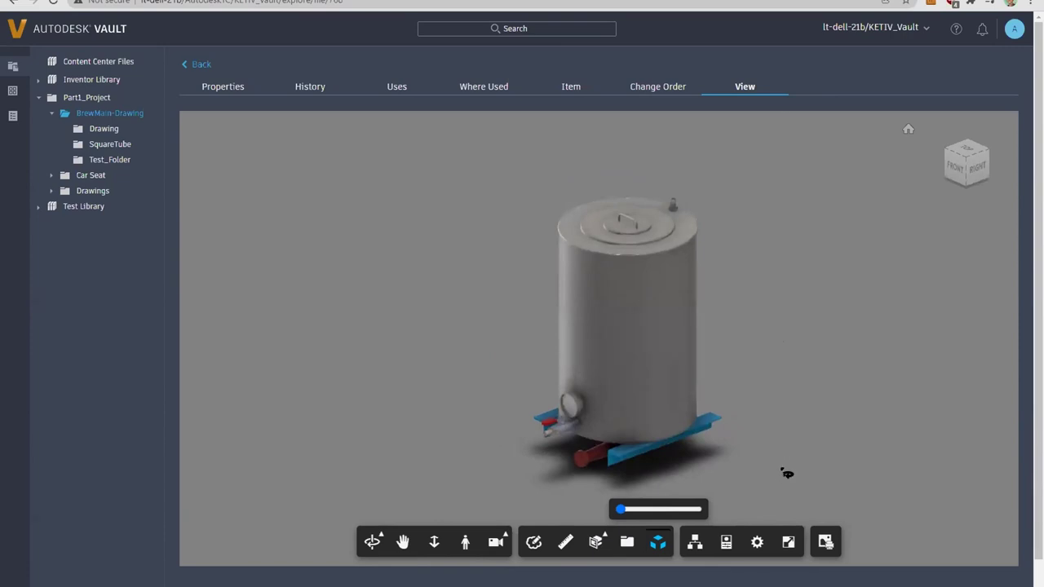
left_click(825, 545)
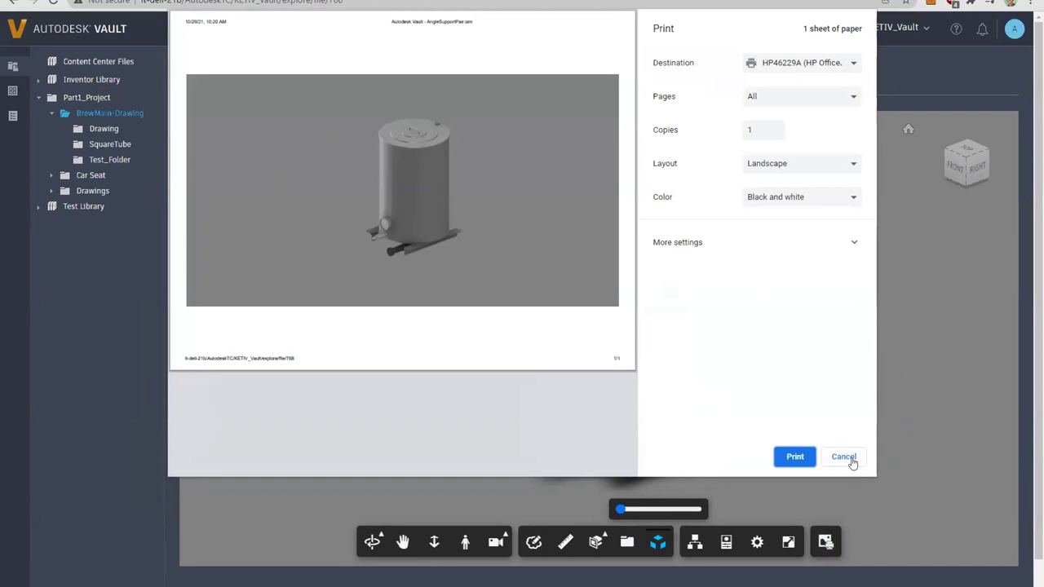
left_click(844, 458)
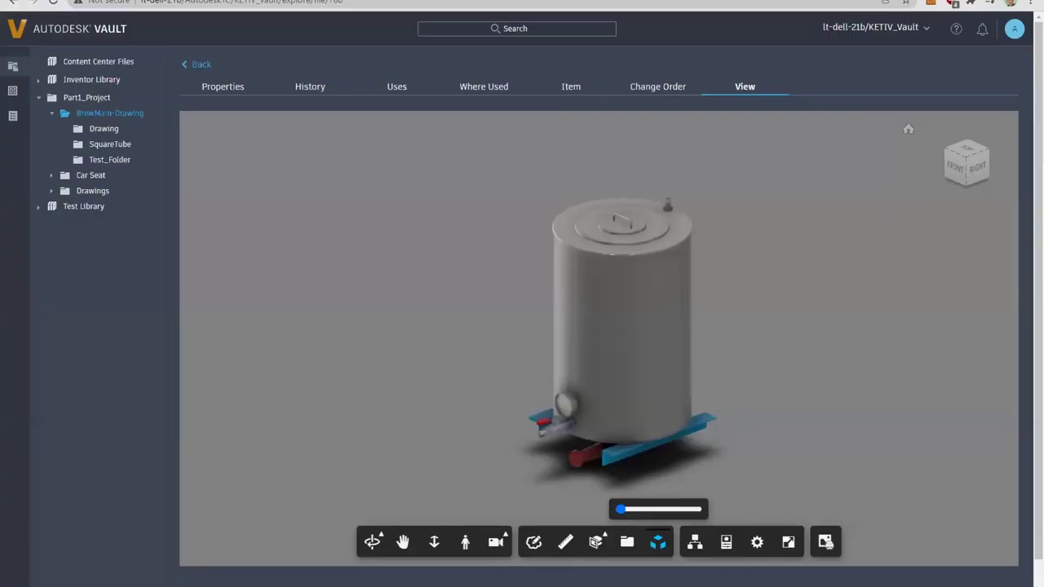
left_click(208, 66)
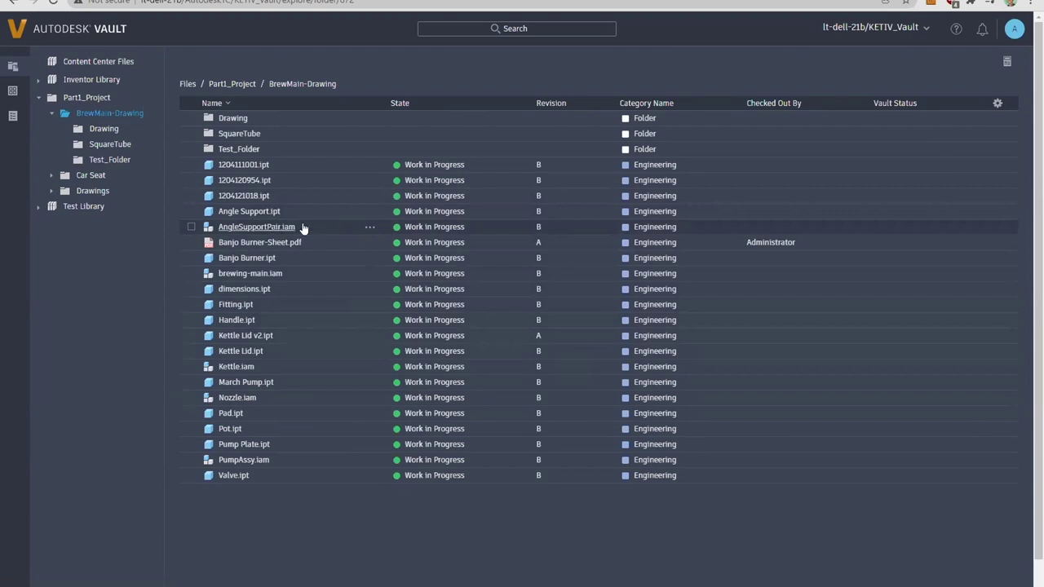
Step: Download AngleSupportPair.iam's DWF visualization via Download > Visualization and open the downloaded file
left_click(369, 228)
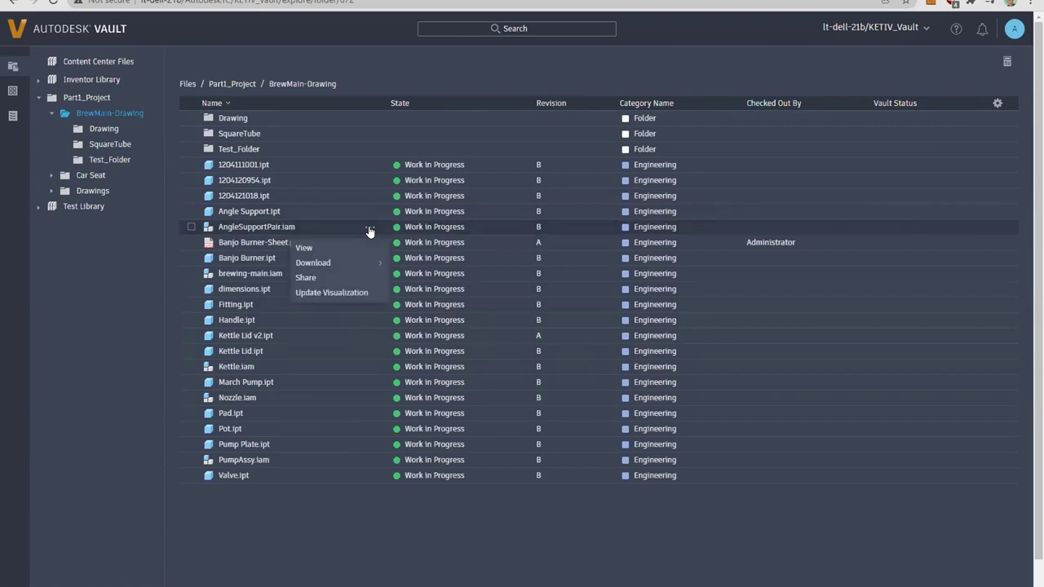
left_click(313, 264)
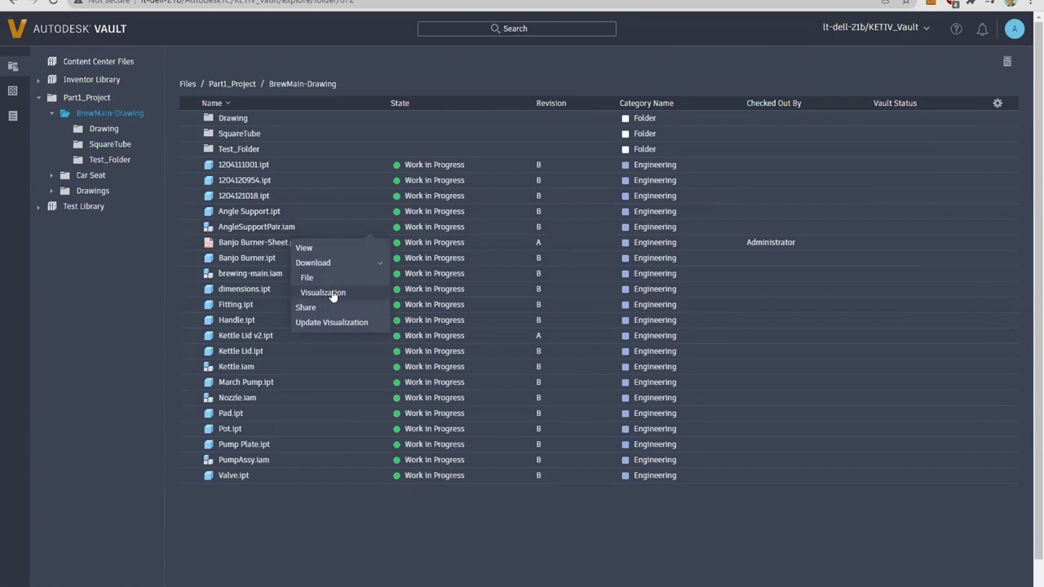
left_click(326, 293)
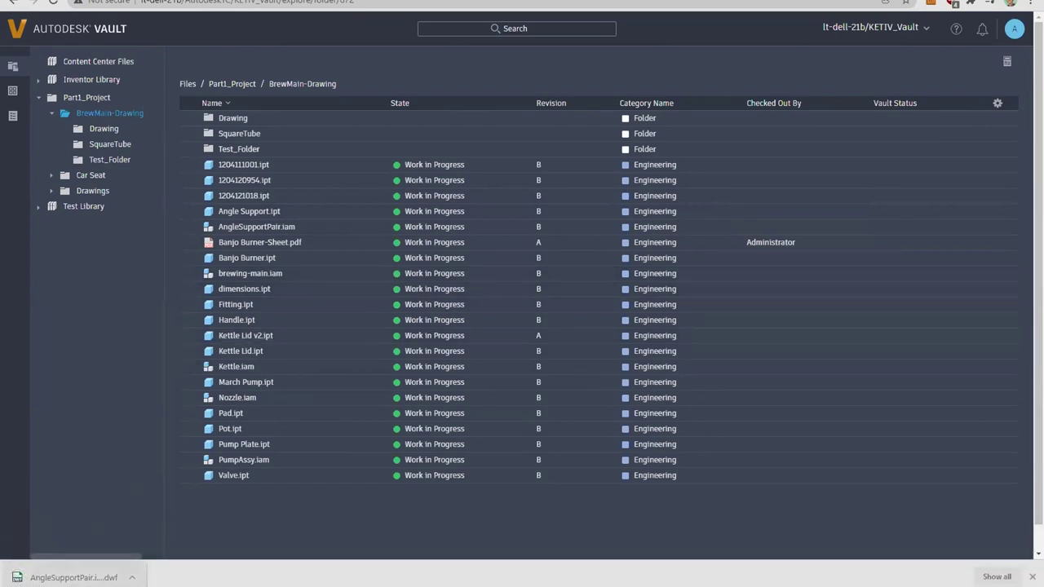
left_click(17, 579)
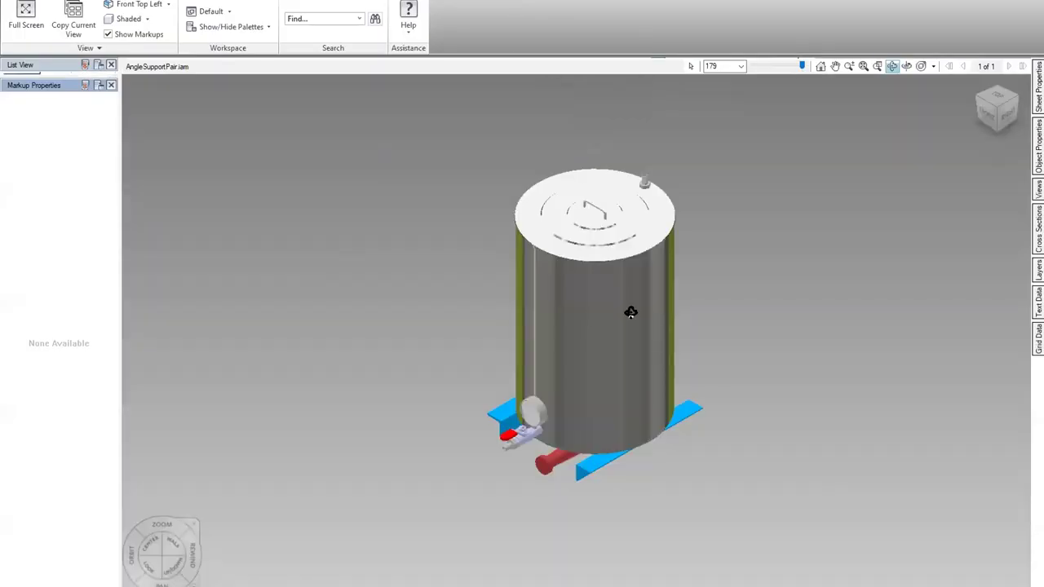
Step: Orbit the tank assembly in Design Review to side, underside and front-right views
mouse_move(693, 403)
left_mouse_down()
mouse_move(698, 323)
mouse_move(704, 384)
mouse_move(636, 403)
mouse_move(714, 377)
mouse_move(706, 384)
left_mouse_up()
scroll(408, 348, "up", 5)
scroll(299, 329, "down", 6)
scroll(735, 317, "up", 2)
scroll(569, 316, "up", 2)
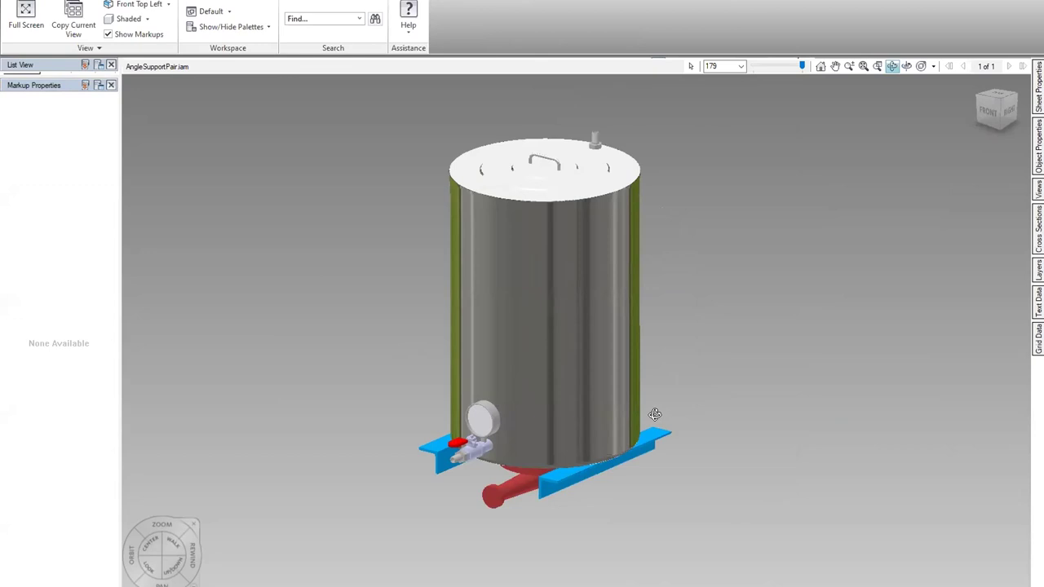
left_click_drag(655, 414, 872, 364)
left_click_drag(709, 402, 619, 425)
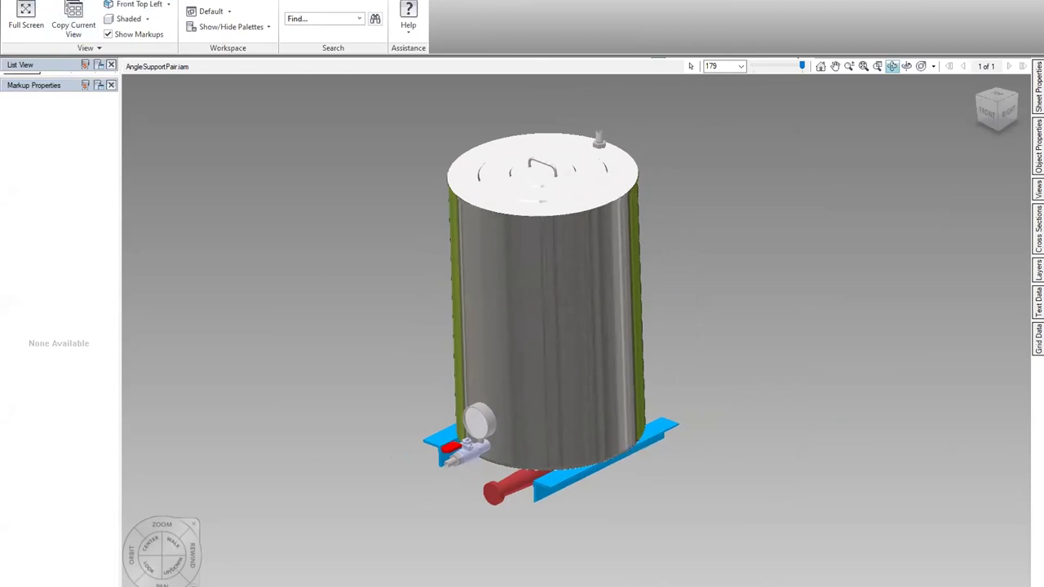
Step: Review the Print dialog from the application menu, then close it without printing
key("alt+f")
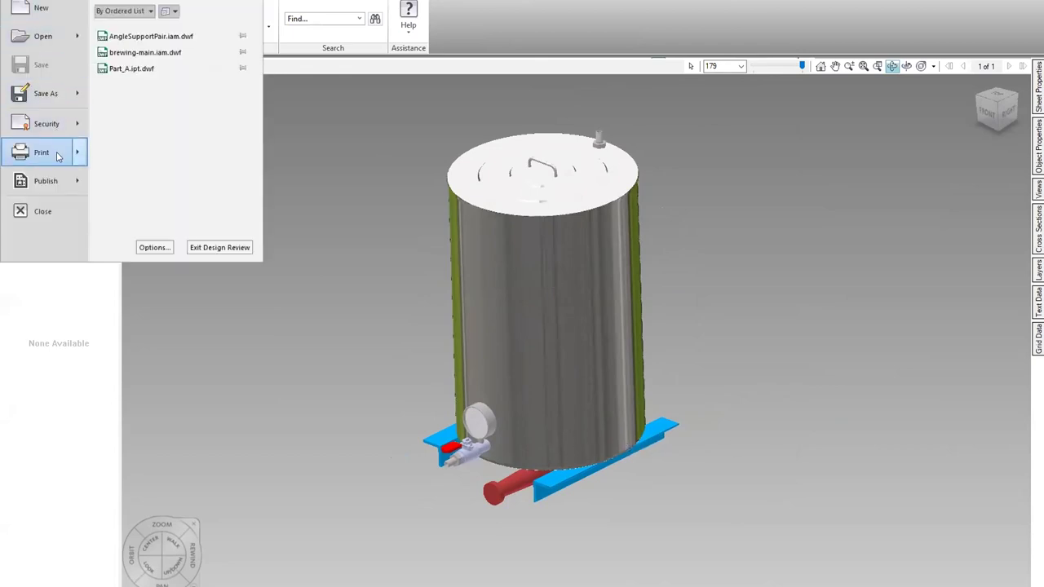
left_click(51, 151)
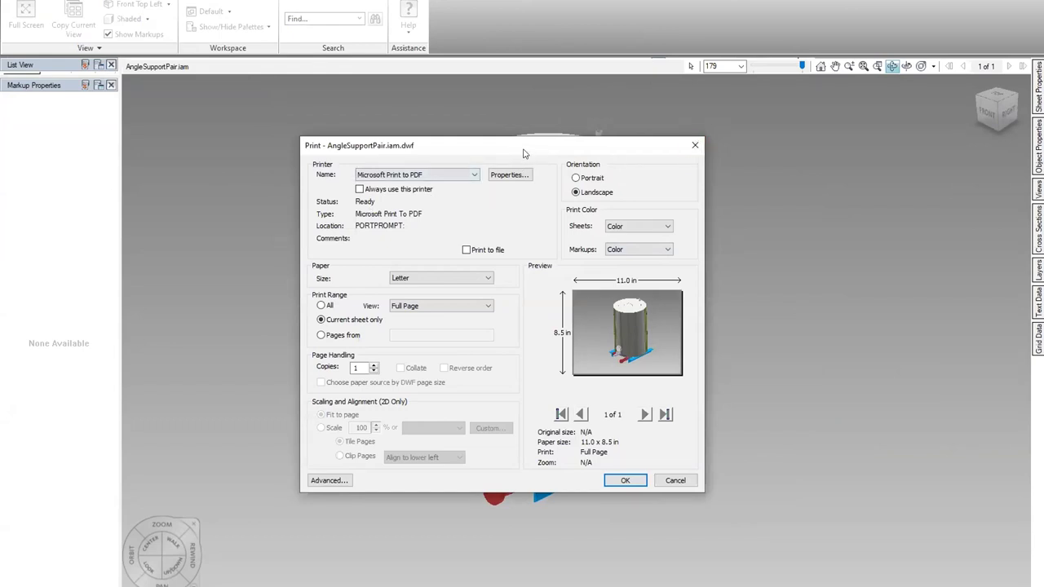
left_click(695, 145)
mouse_move(671, 303)
left_mouse_down()
mouse_move(678, 296)
mouse_move(680, 307)
left_mouse_up()
scroll(672, 306, "up", 1)
scroll(560, 279, "down", 2)
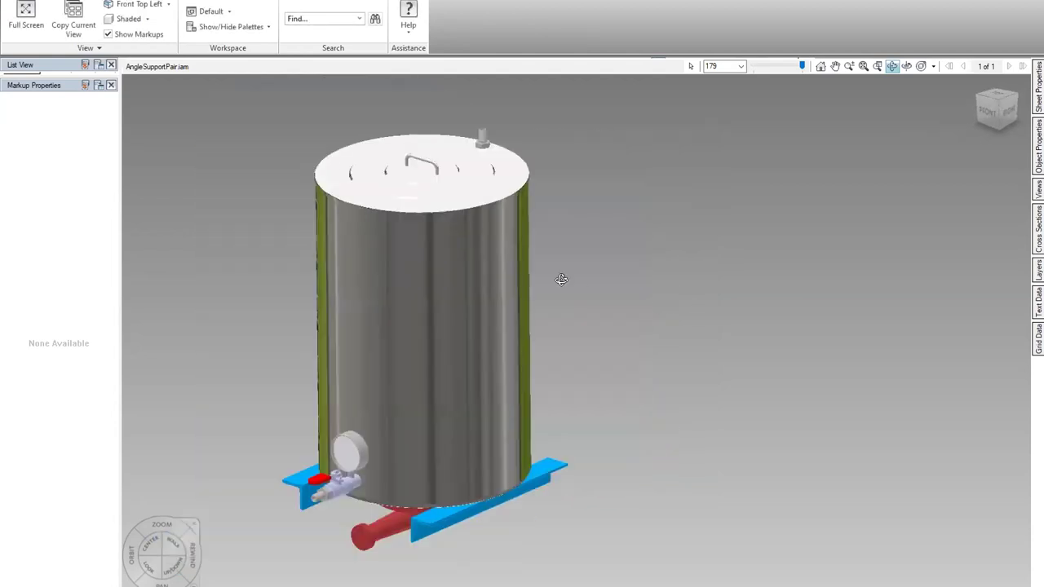
scroll(808, 287, "down", 2)
scroll(457, 318, "up", 3)
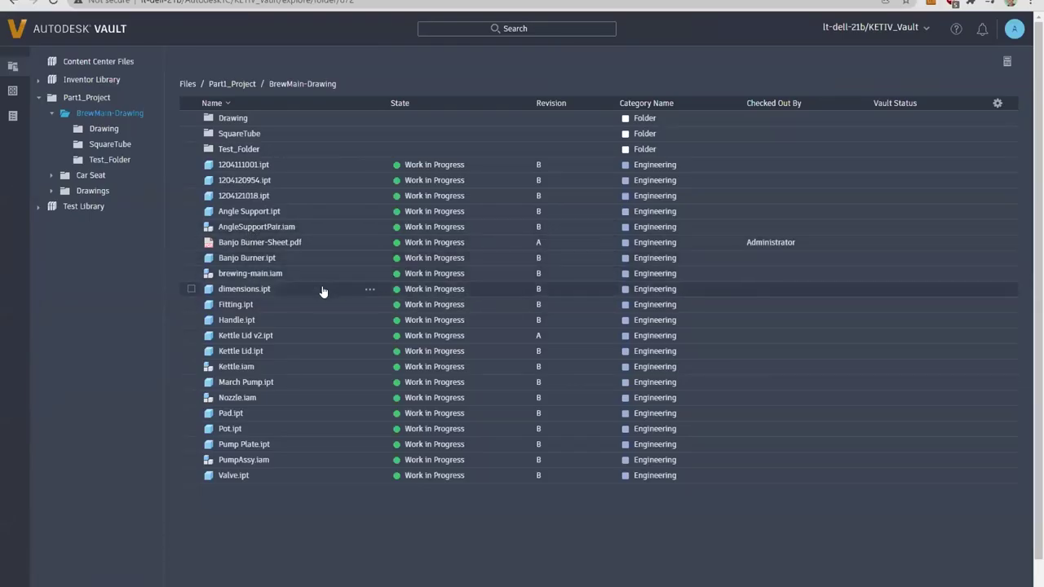
Step: Go to Part1_Project > BrewMain-Drawing > Drawing and view Banjo Burner.dwg's drawing sheet
left_click(243, 84)
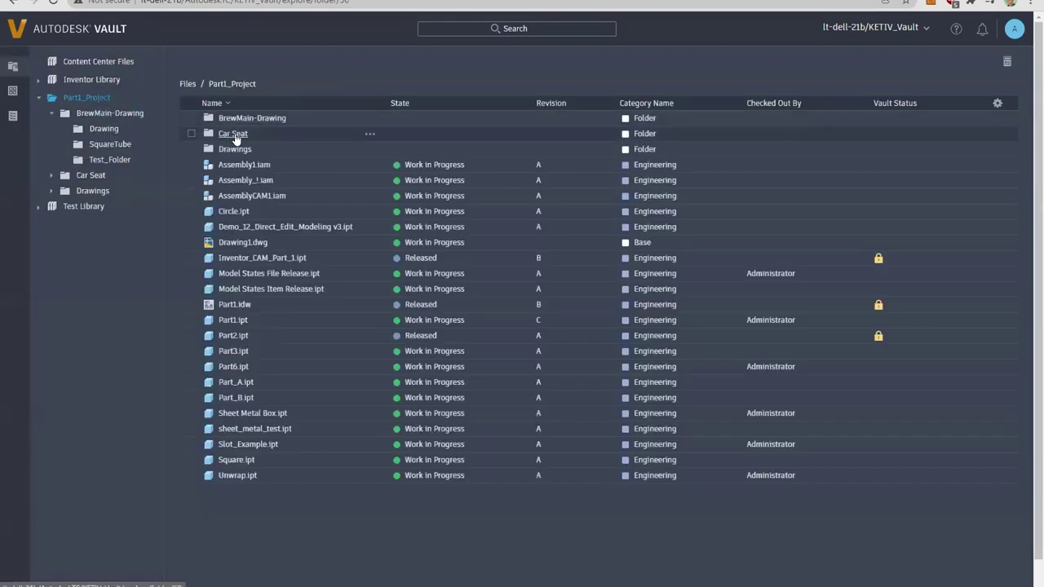
left_click(240, 118)
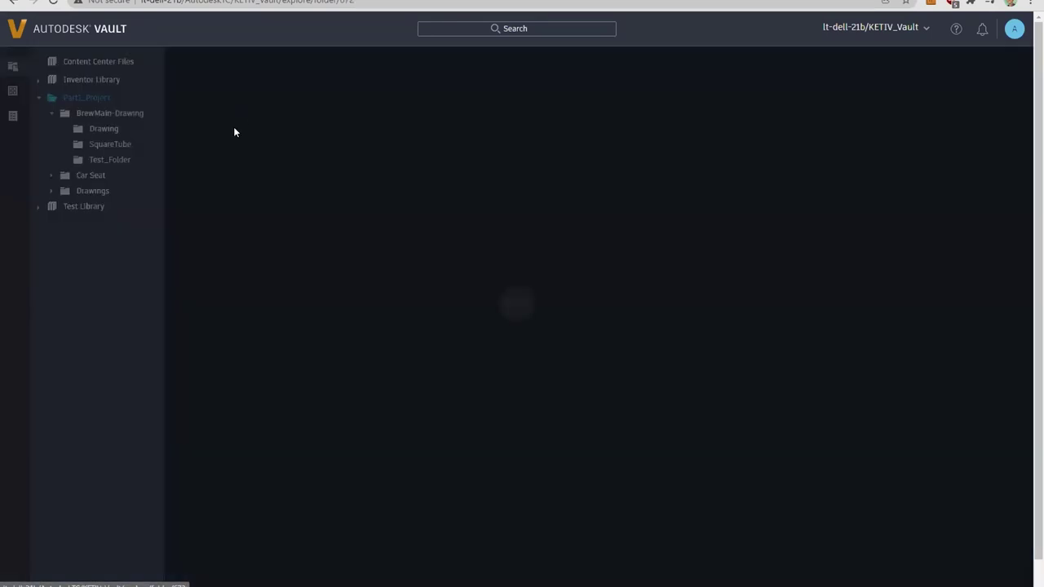
left_click(235, 119)
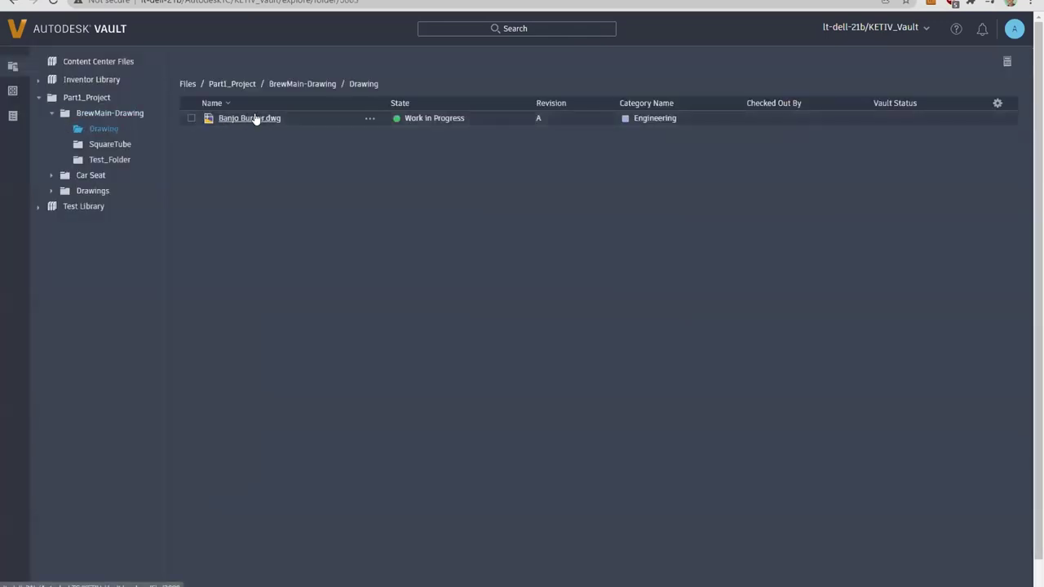
left_click(256, 119)
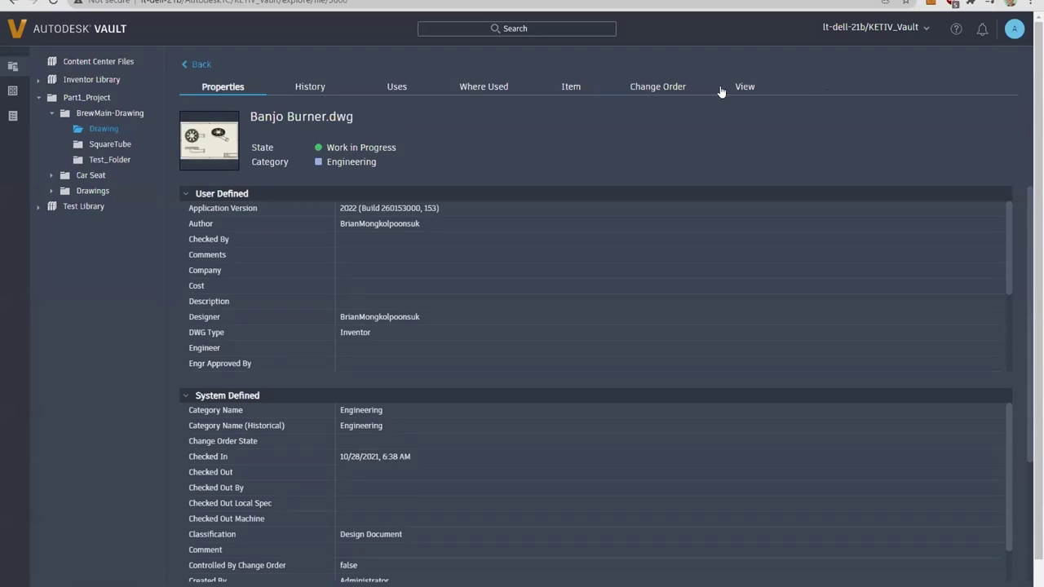
left_click(732, 87)
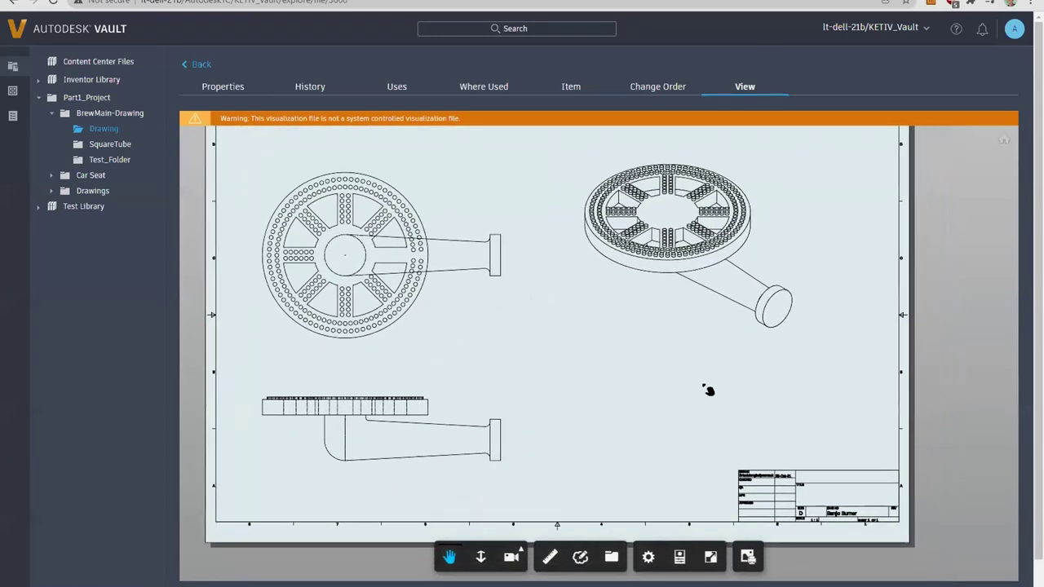
left_click(550, 557)
left_click(580, 558)
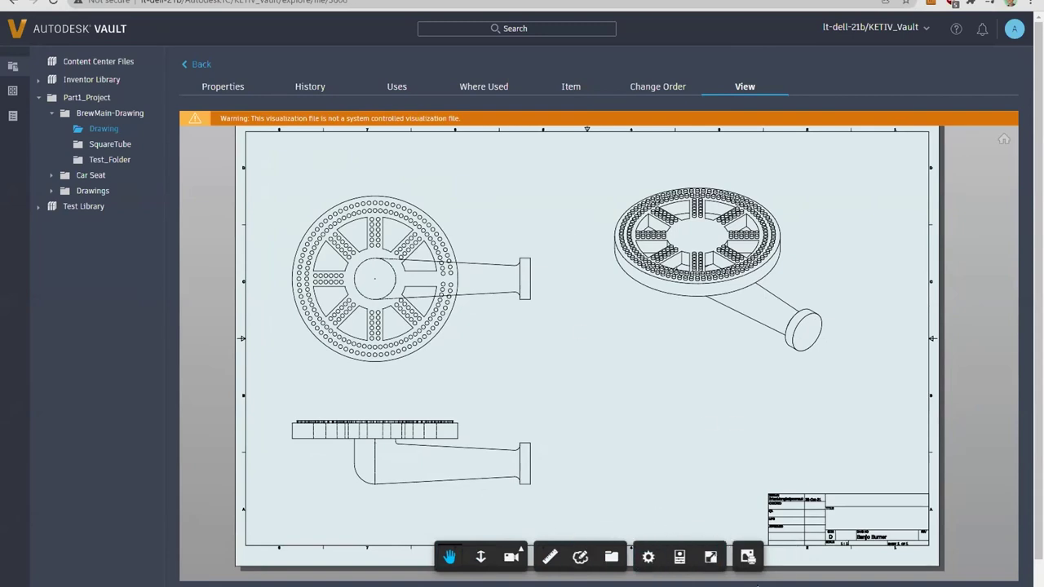
left_click_drag(737, 458, 744, 463)
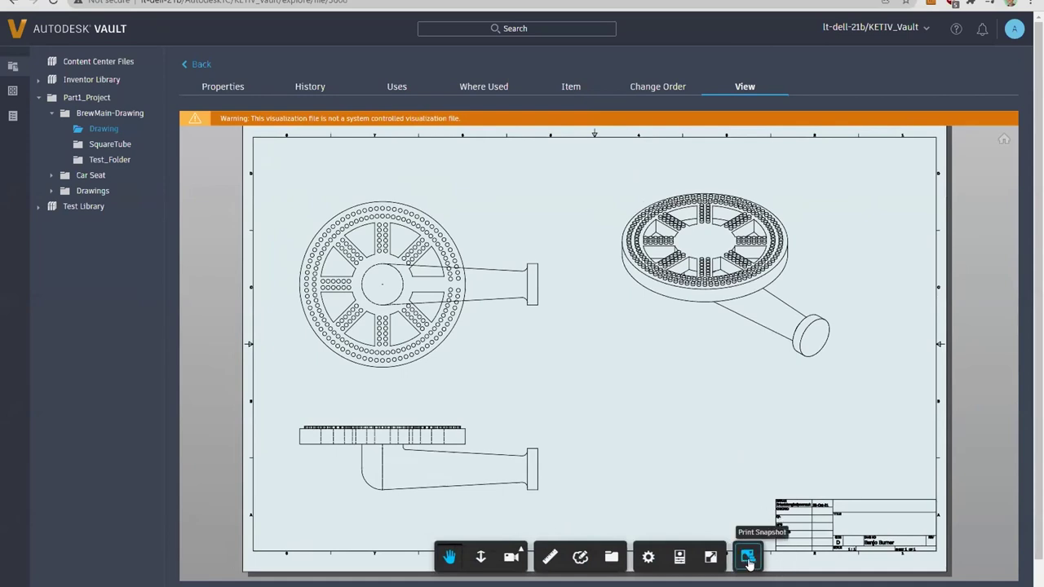
left_click(748, 560)
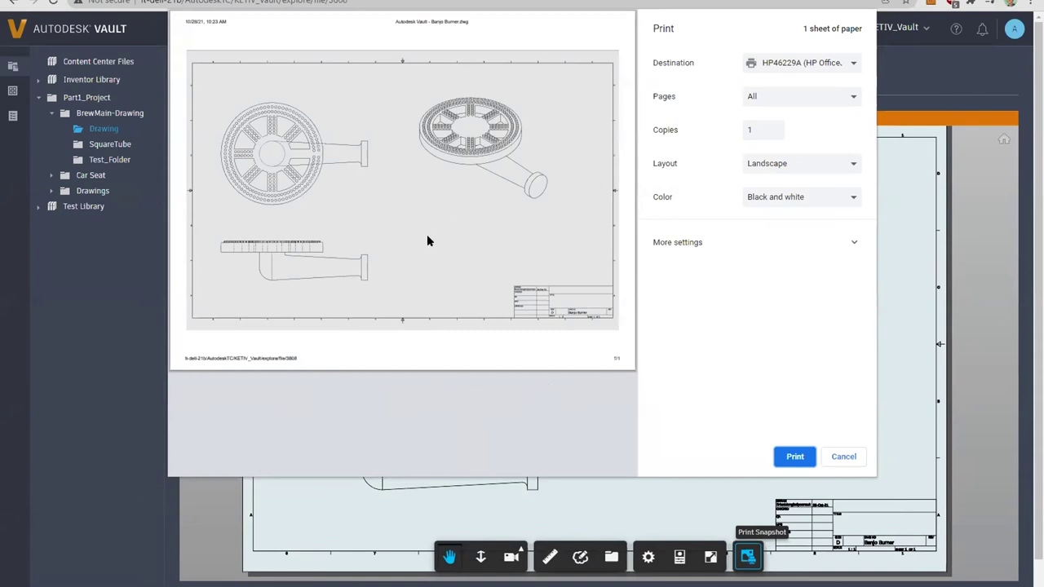
left_click_drag(298, 357, 236, 357)
left_click(278, 355)
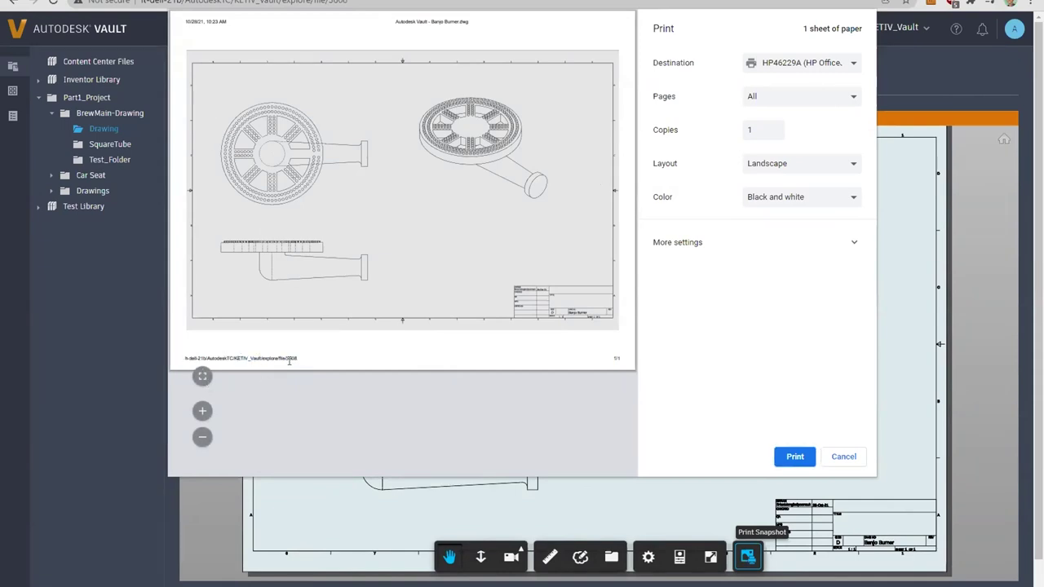
left_click(842, 458)
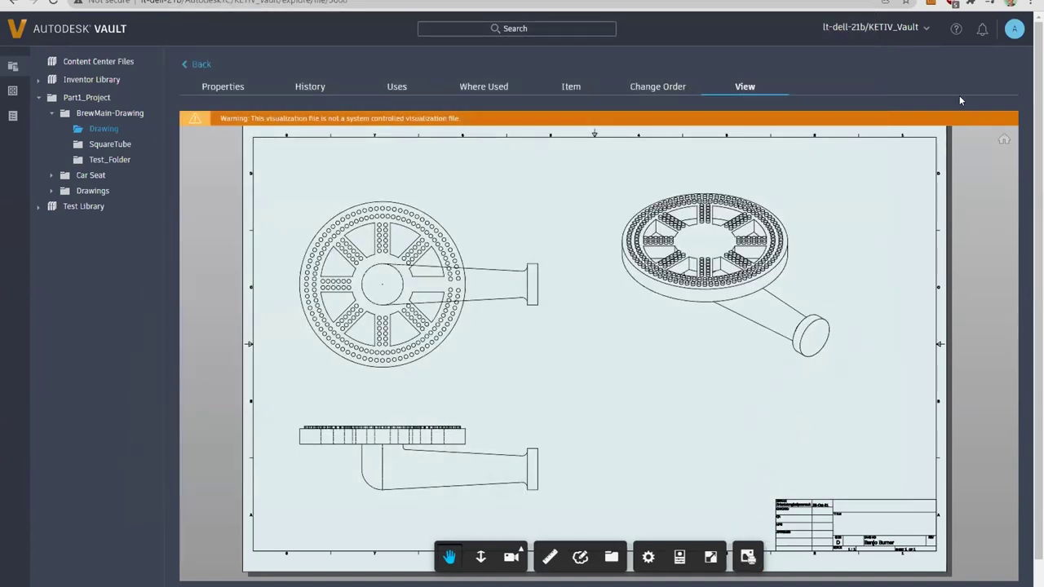
left_click(1030, 3)
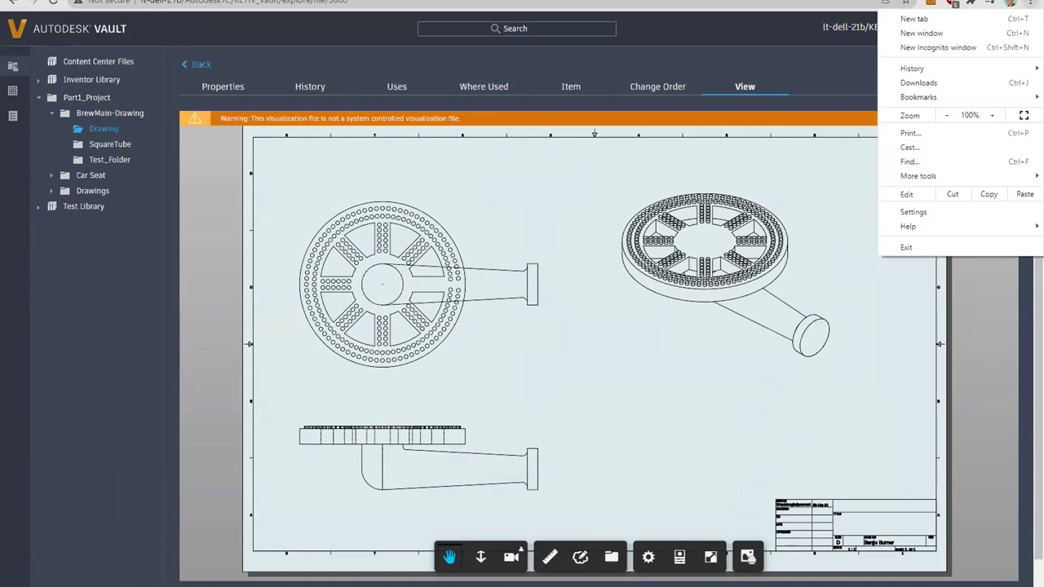
left_click(910, 133)
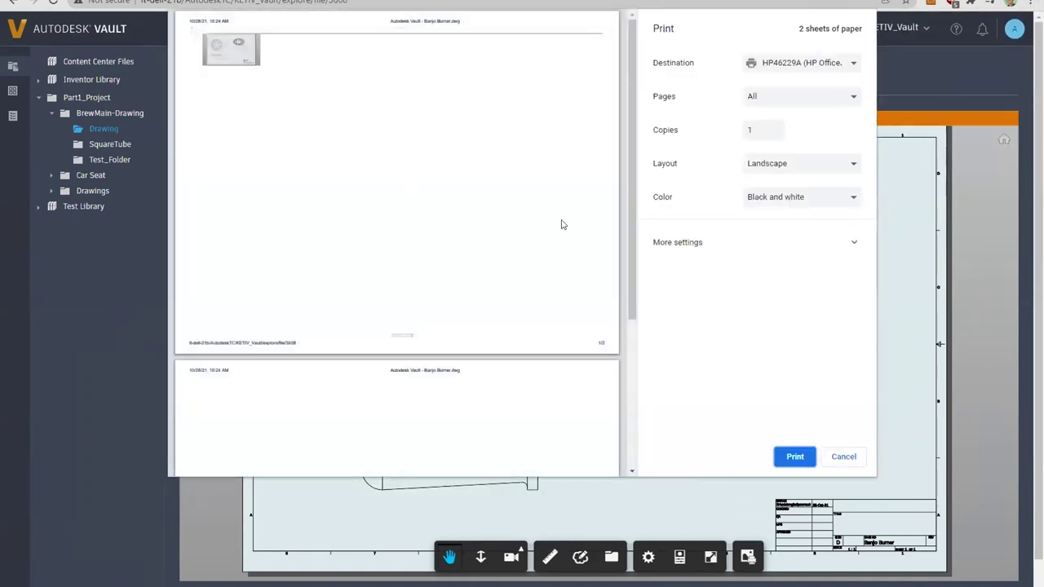
left_click(853, 460)
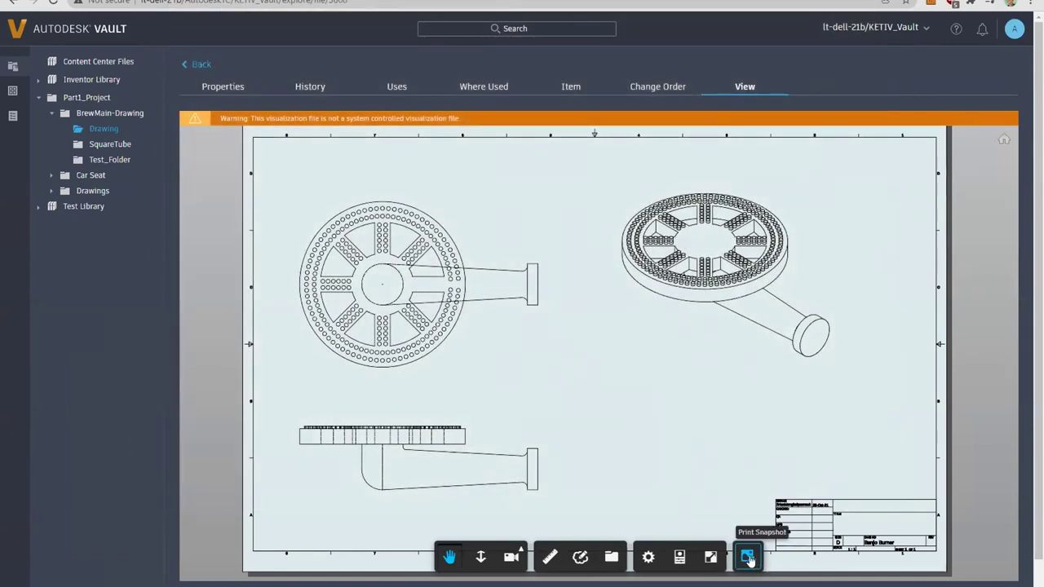
left_click(749, 559)
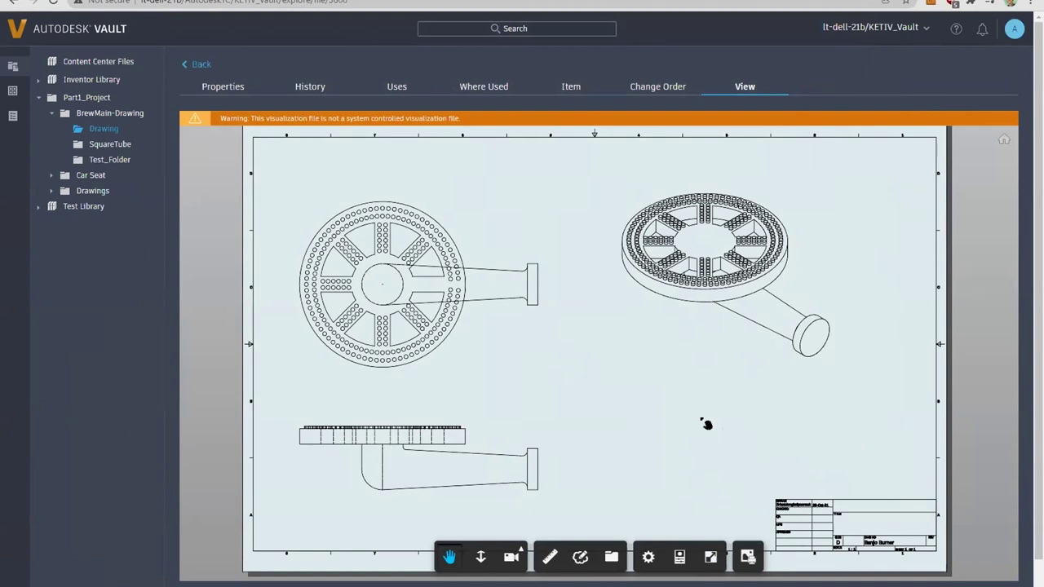
left_click_drag(603, 343, 587, 345)
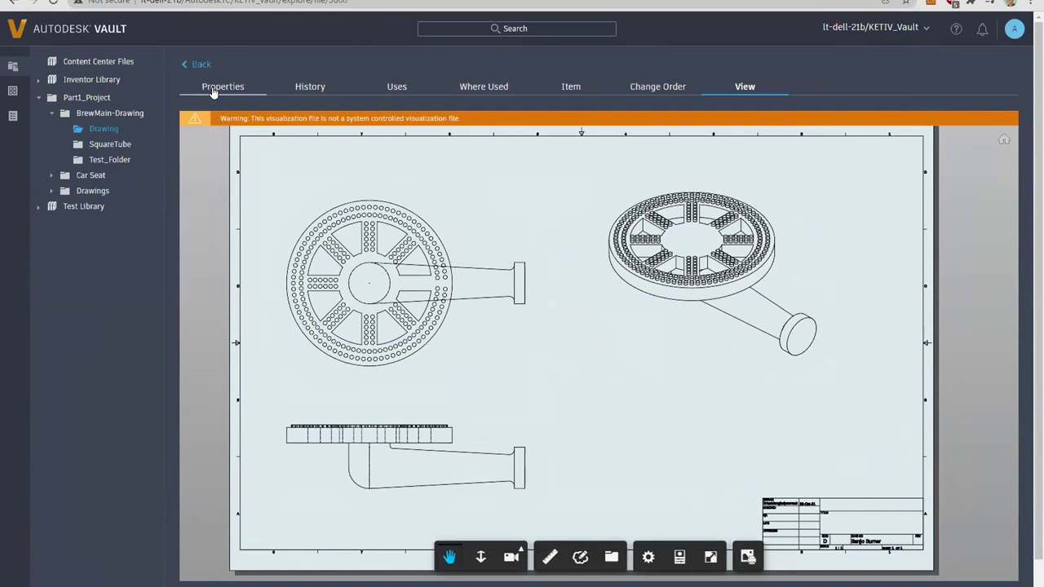
Step: Back at the Drawing folder list, download Banjo Burner.dwg via Download > File
left_click(203, 64)
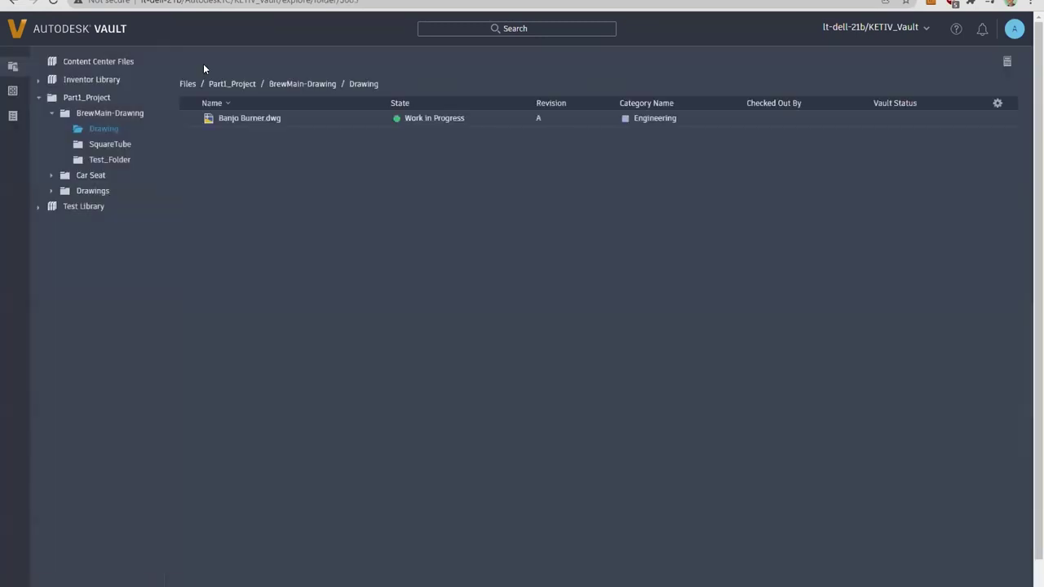
left_click(371, 119)
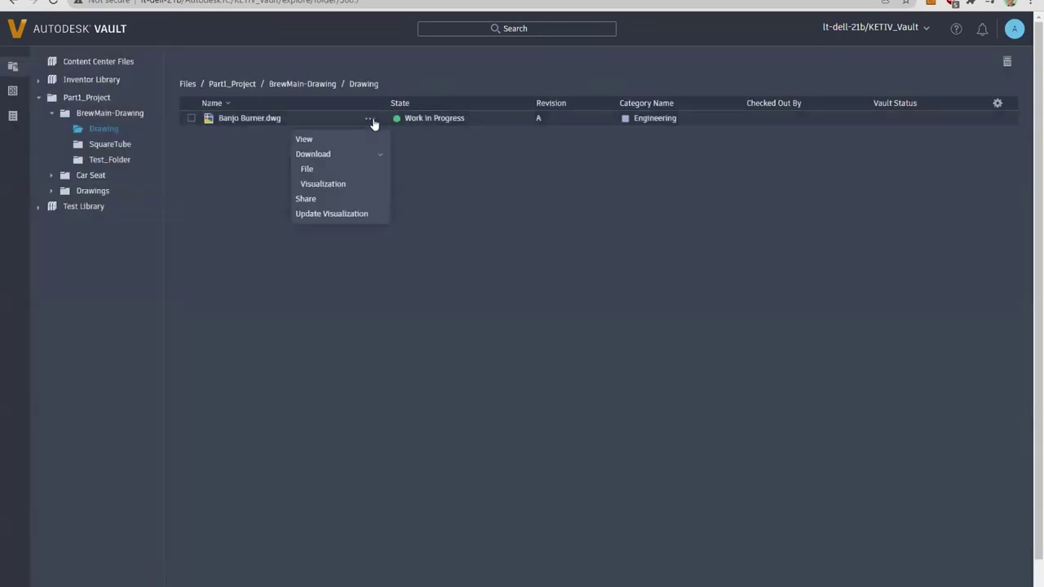
left_click(324, 169)
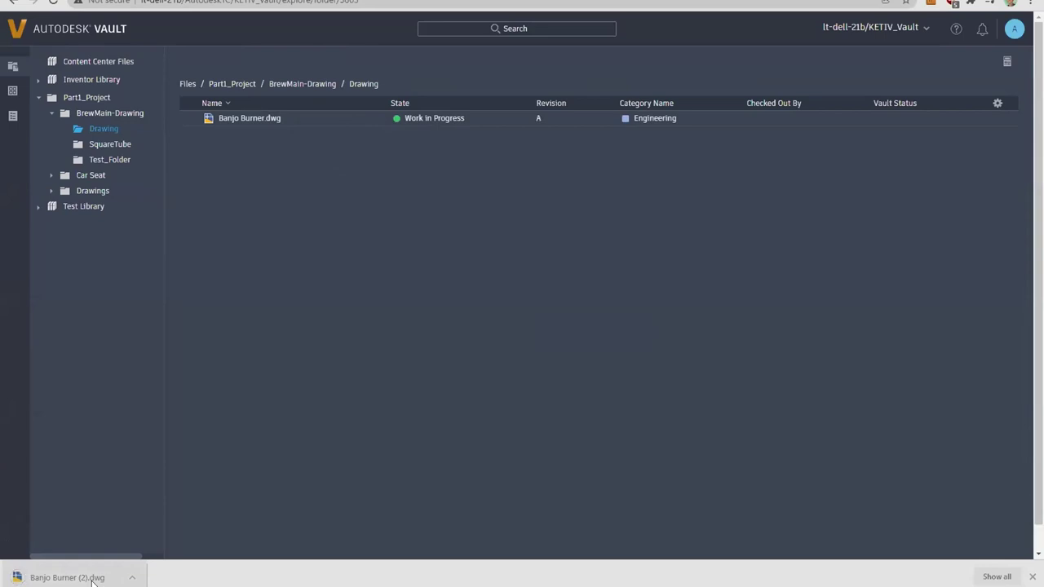
key("super")
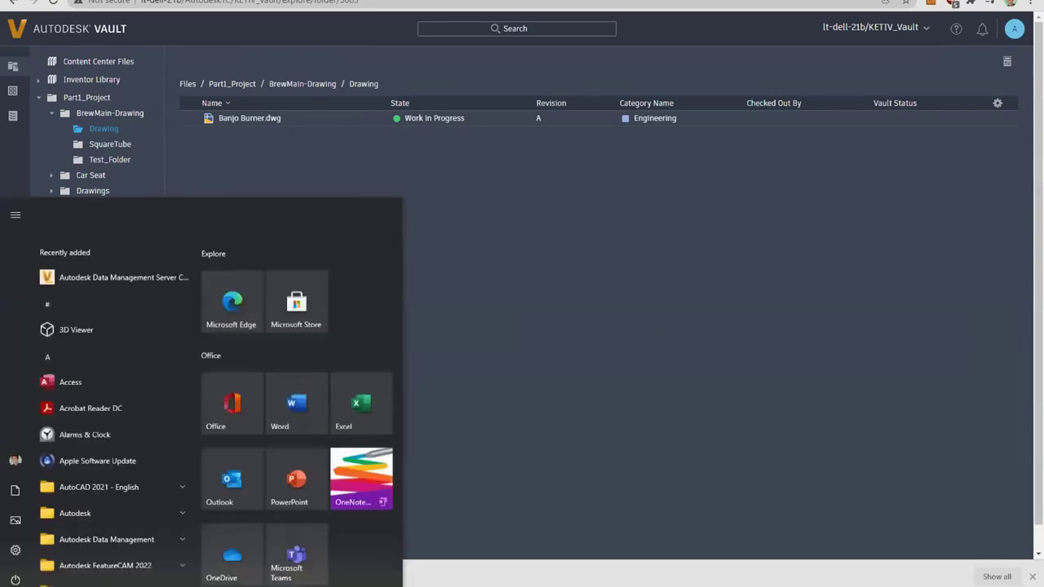
Step: Launch DWG TrueView and open Banjo Burner (1).dwg from the Downloads folder
key("Escape")
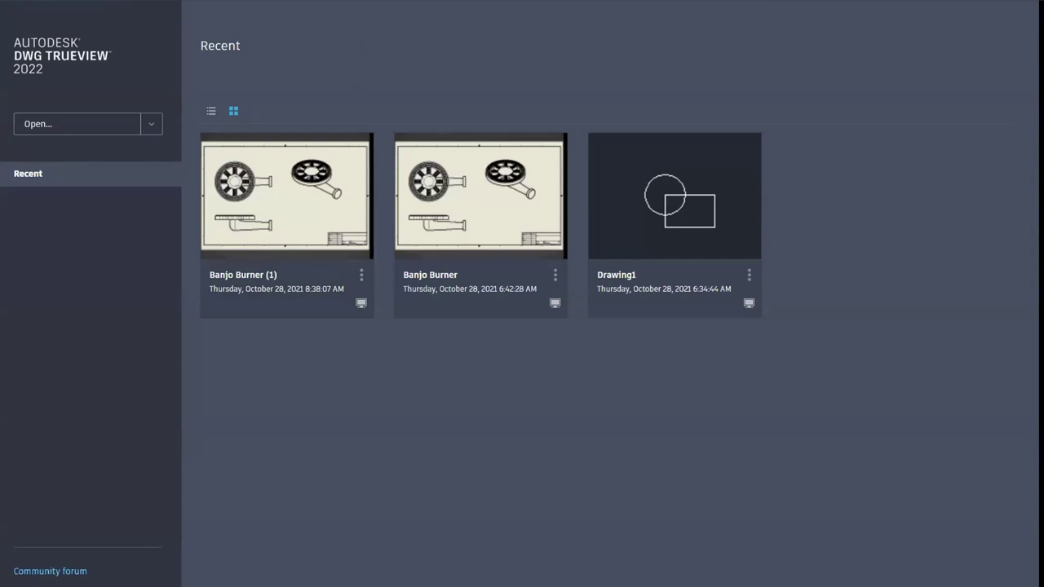
key("ctrl+o")
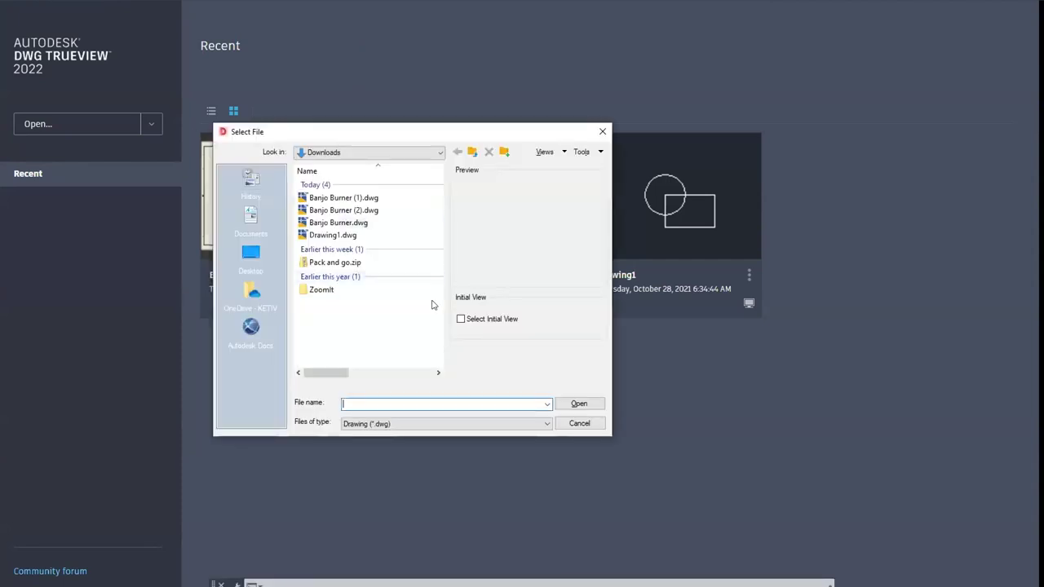
left_click(332, 199)
double_click(330, 197)
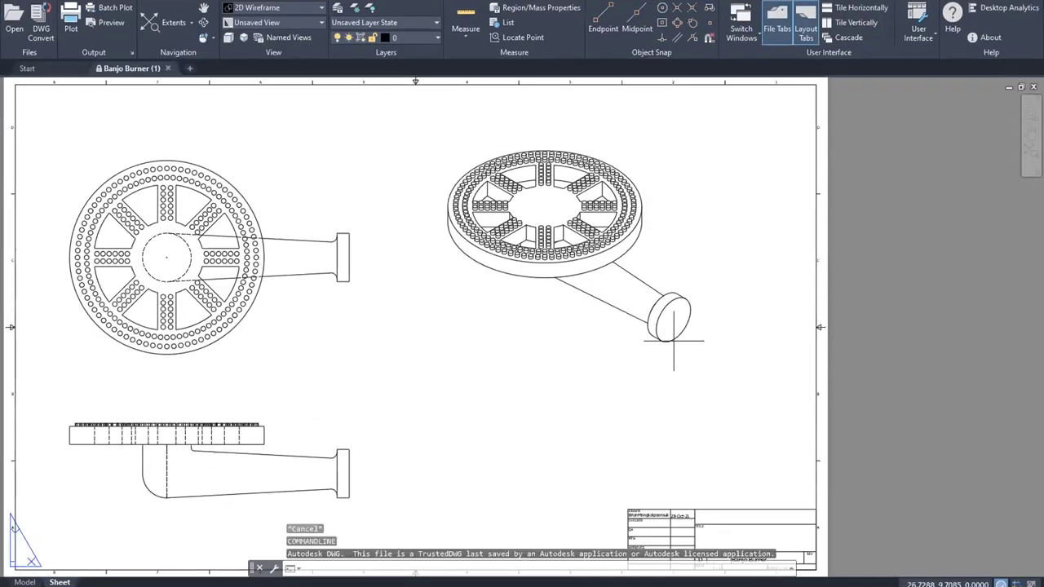
Step: Zoom in and out, then Zoom Extents to fit the whole Banjo Burner sheet
scroll(852, 282, "up", 2)
scroll(851, 285, "down", 7)
scroll(804, 299, "up", 6)
scroll(792, 302, "down", 2)
scroll(729, 345, "up", 3)
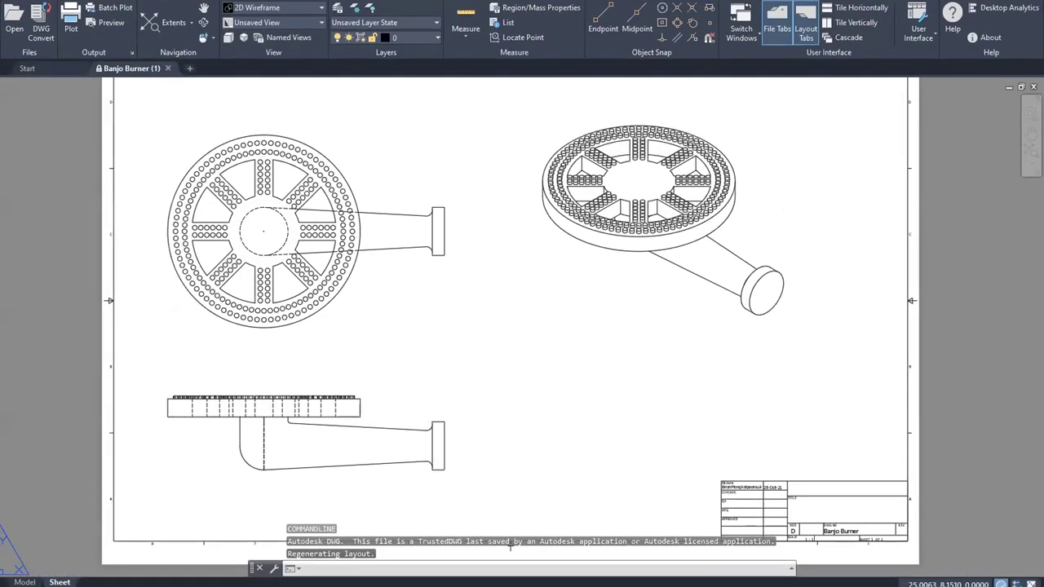
scroll(694, 368, "down", 3)
scroll(694, 367, "up", 1)
middle_click(706, 416)
middle_click(706, 415)
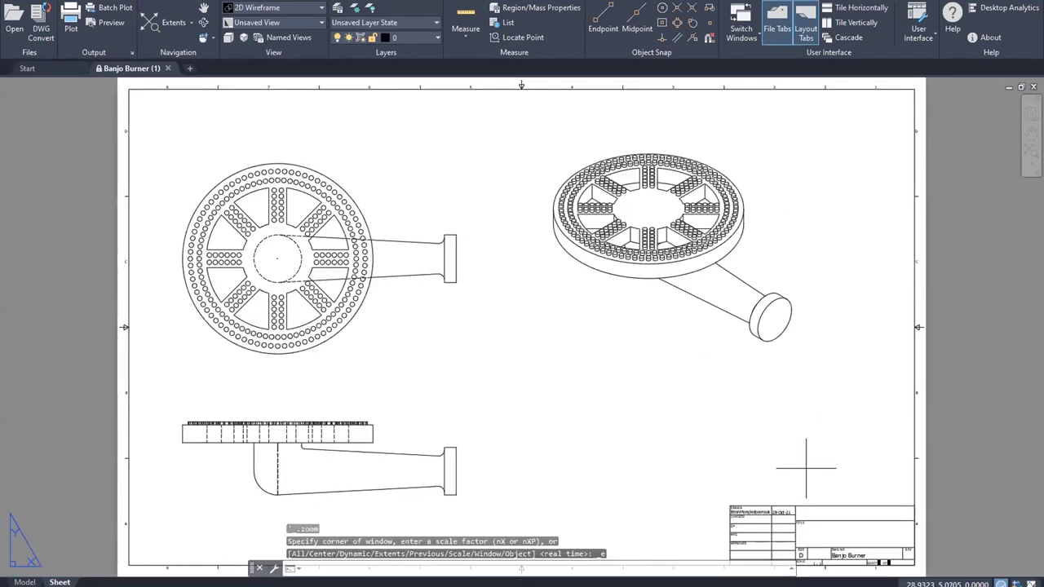
Step: Preview the plot on AutoCAD PDF (High Quality Print).pc3, close Plot unplotted, and minimize TrueView
left_click(71, 21)
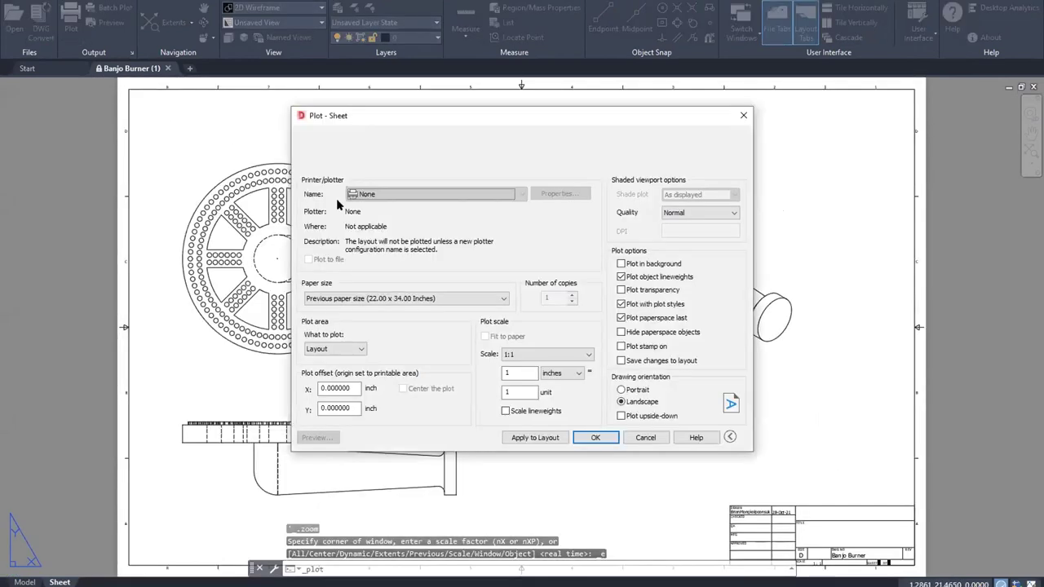
left_click(426, 194)
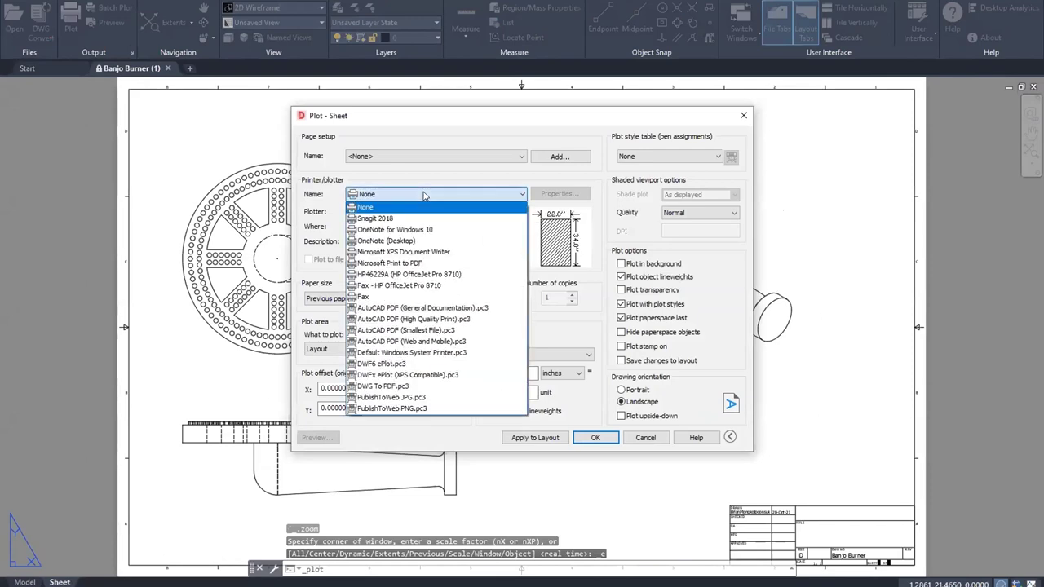
left_click(438, 319)
left_click(317, 437)
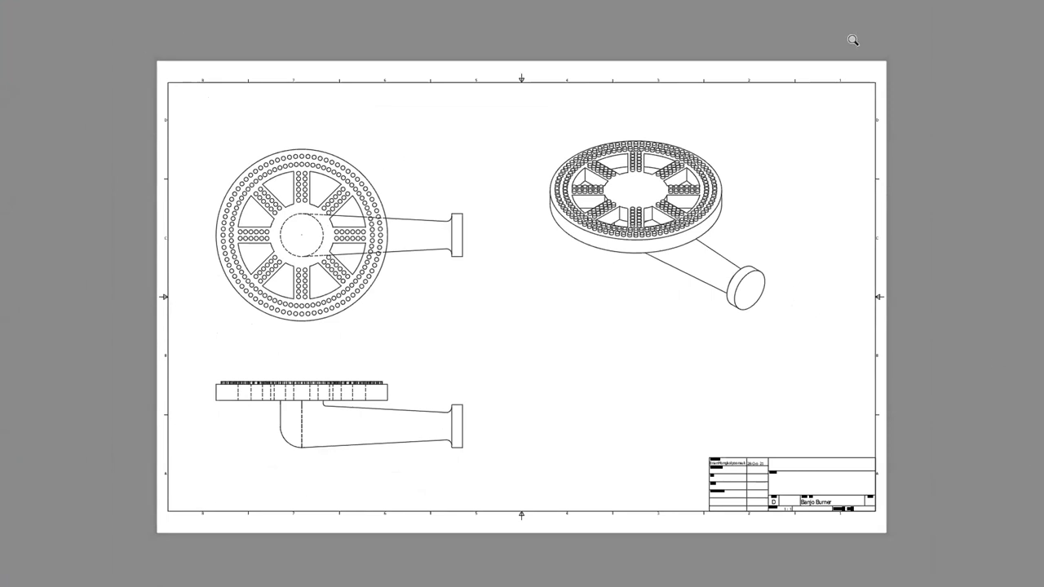
key("Escape")
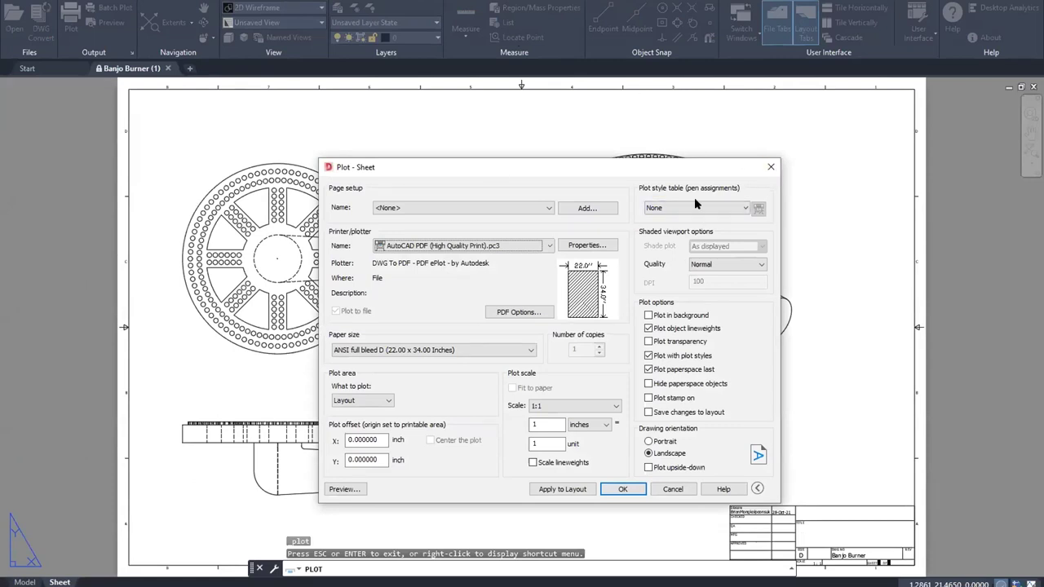
left_click(771, 166)
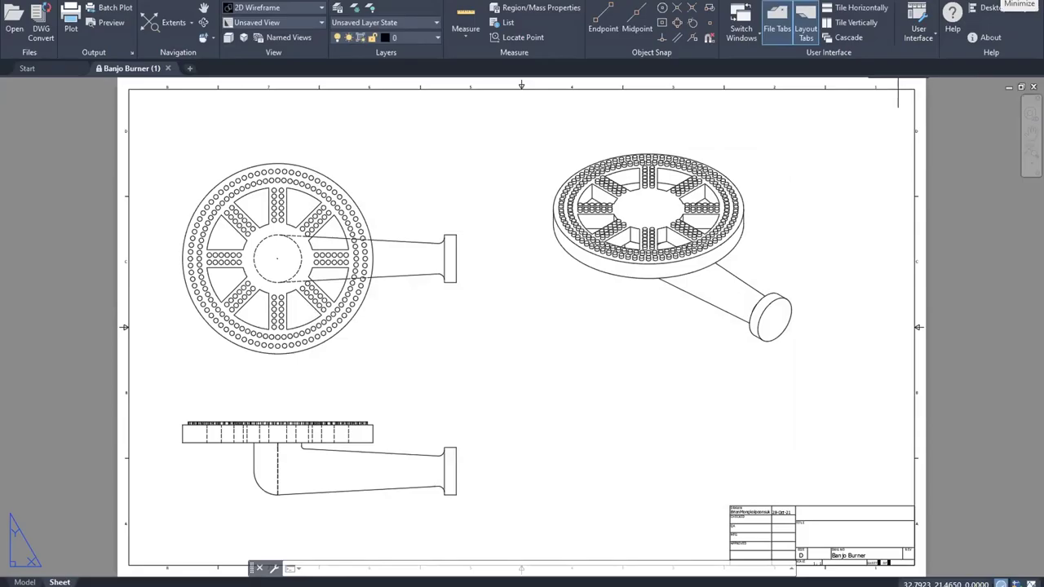
left_click(1005, 3)
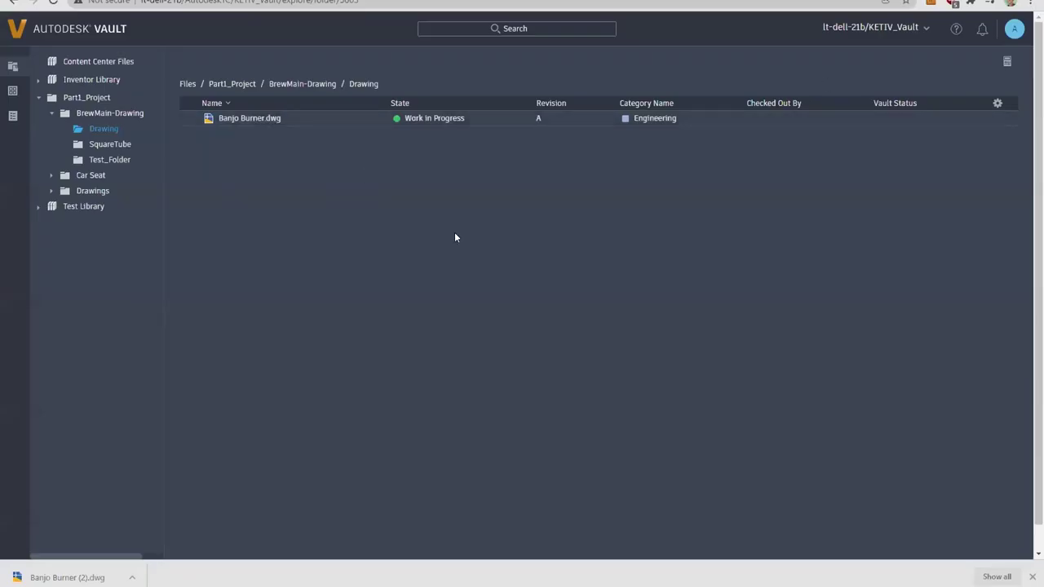
Step: Switch the left sidebar from the Files view to the Items list
left_click(12, 91)
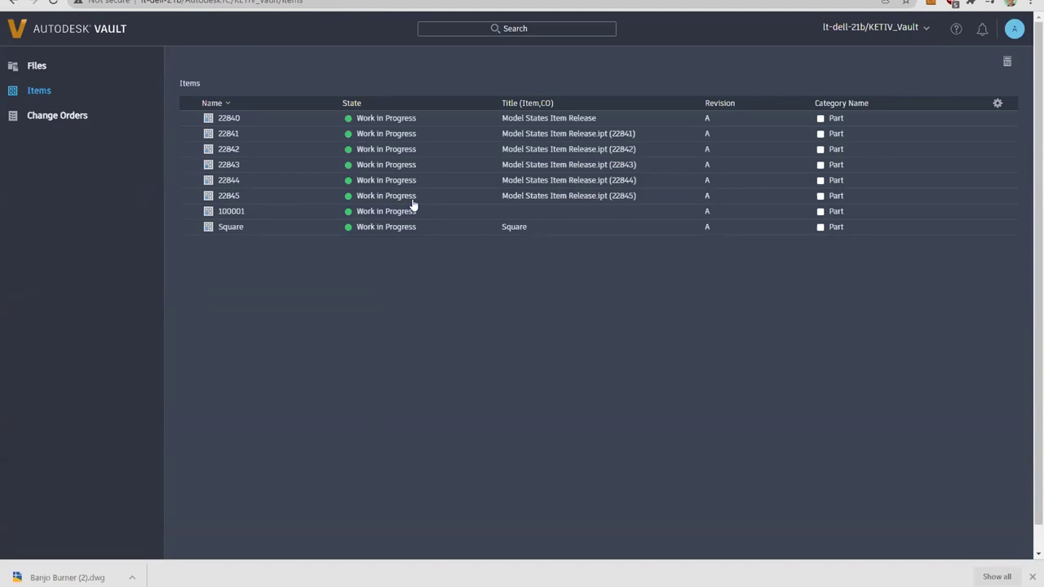
Step: Open item 22840 and review its history, associated files and linked change orders
left_click(229, 118)
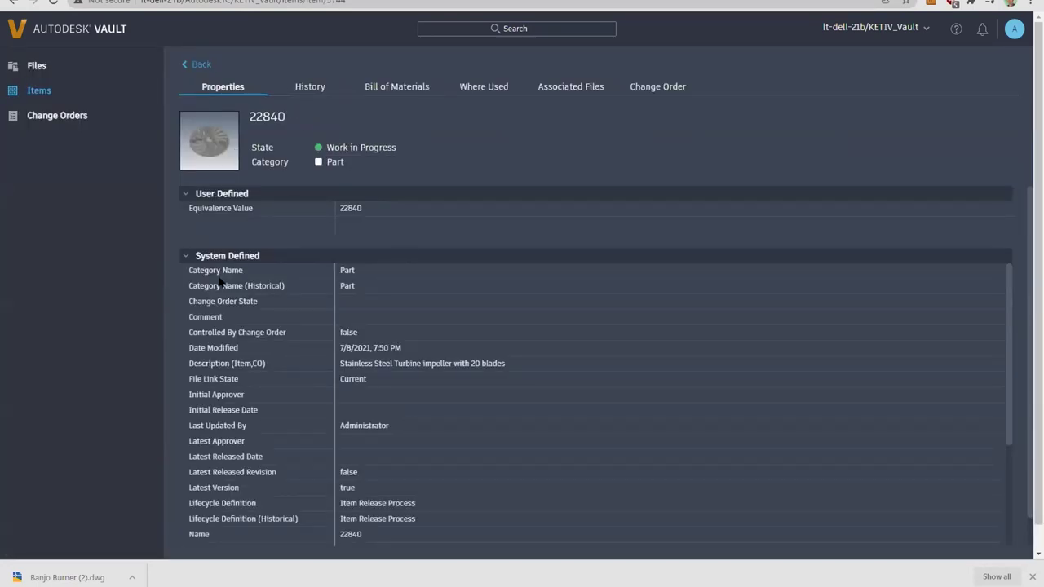
left_click(308, 87)
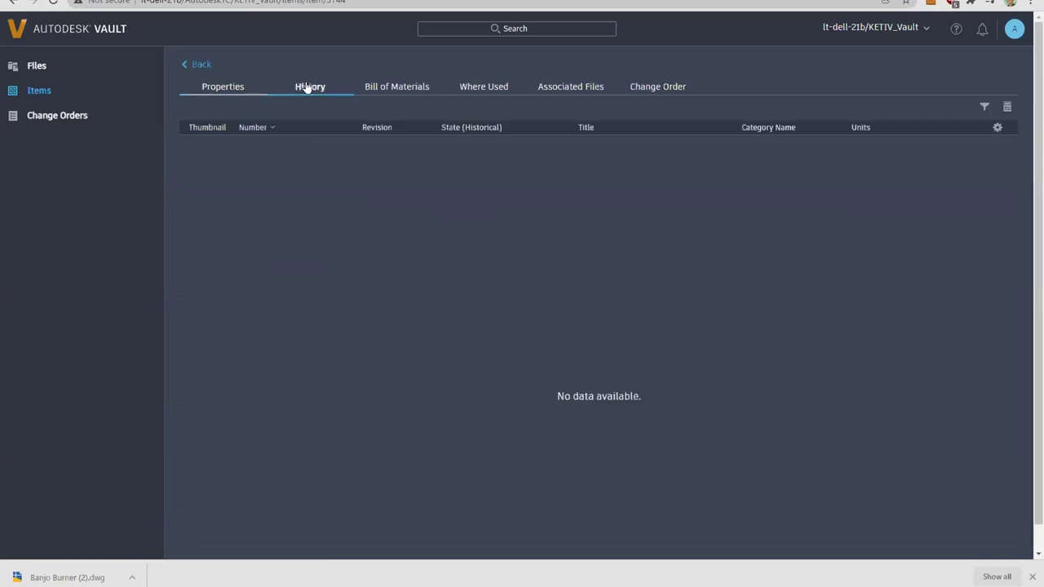
left_click(537, 90)
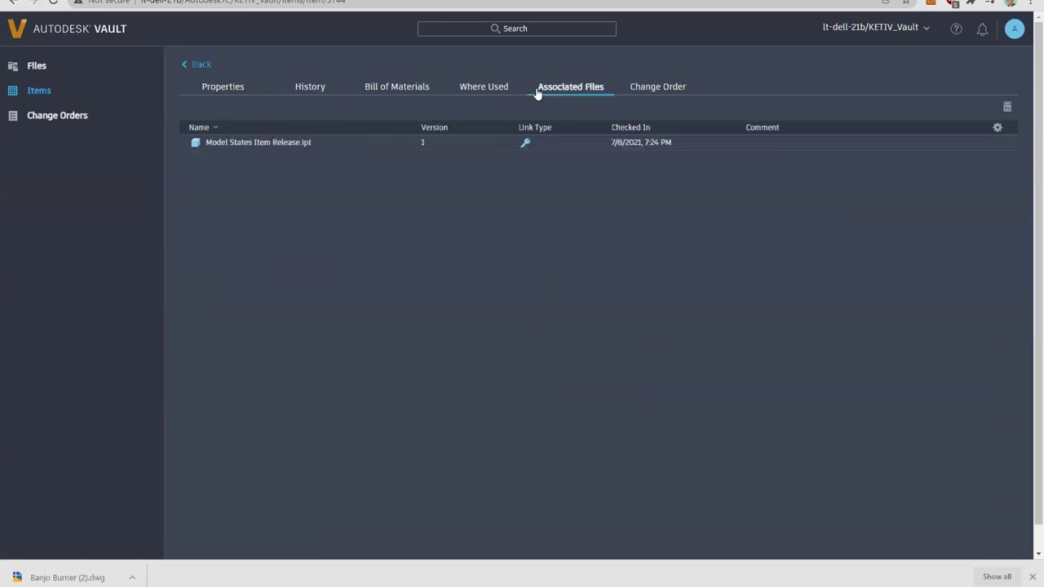
left_click(634, 89)
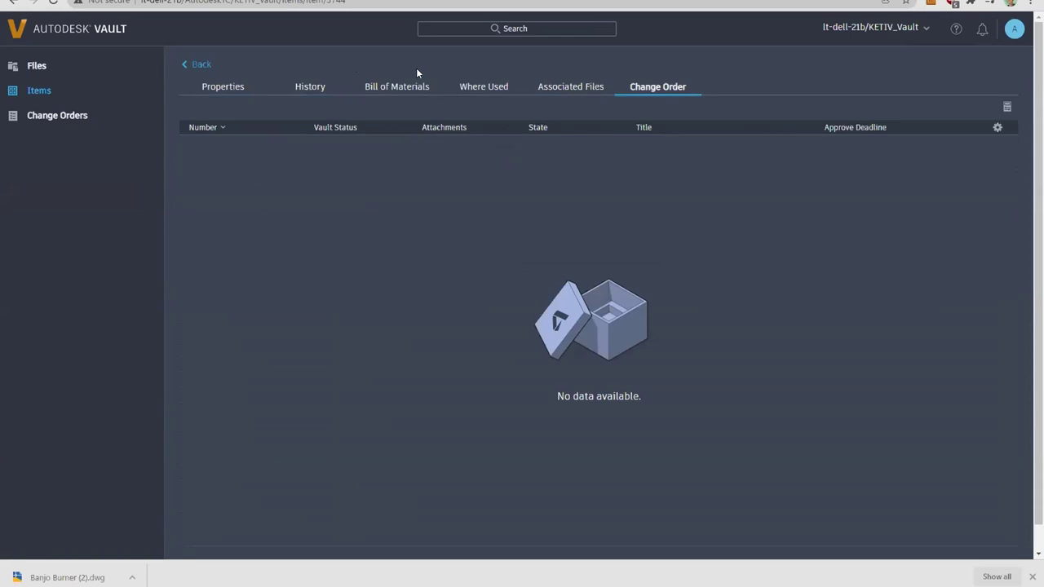
Step: Check item 22840's bill of materials and where-used, return to properties, then list Change Orders
left_click(404, 90)
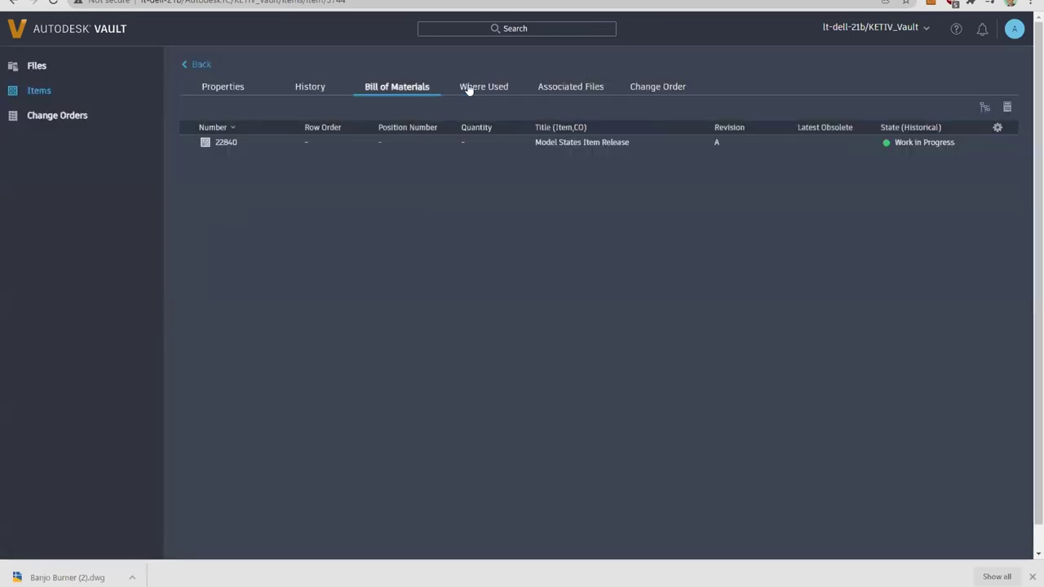
left_click(469, 90)
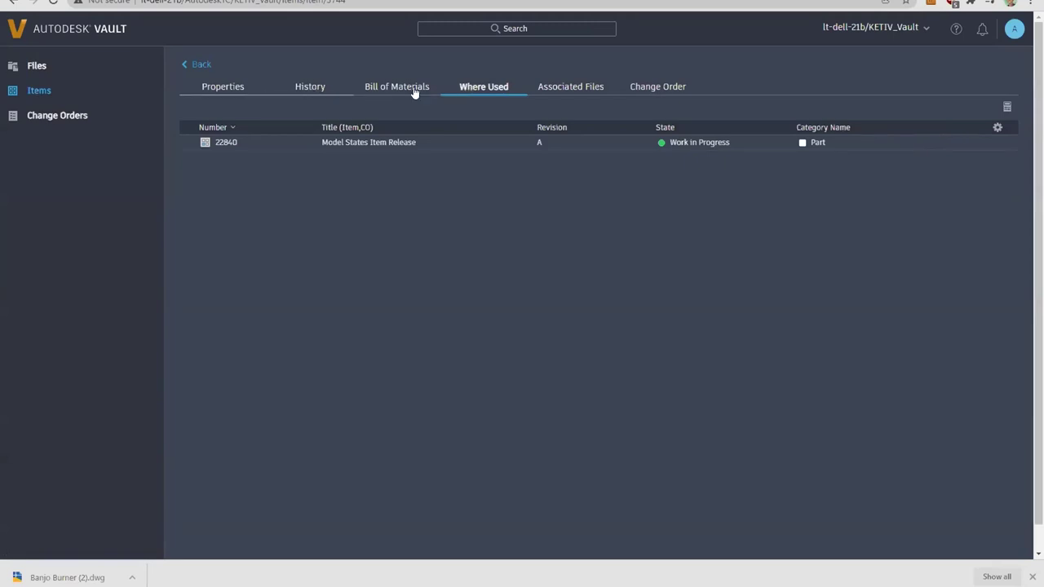
left_click(213, 86)
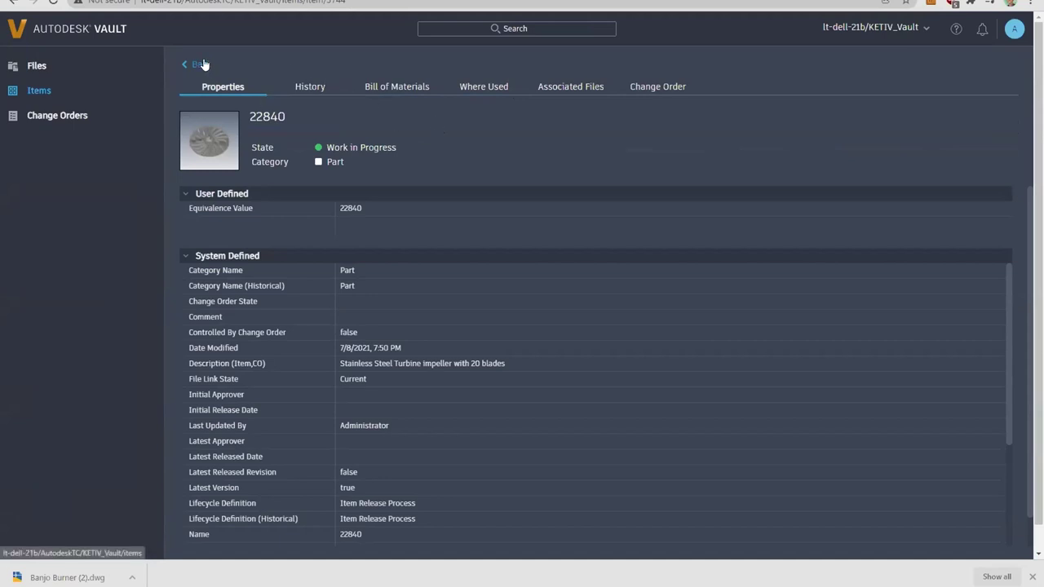
left_click(49, 115)
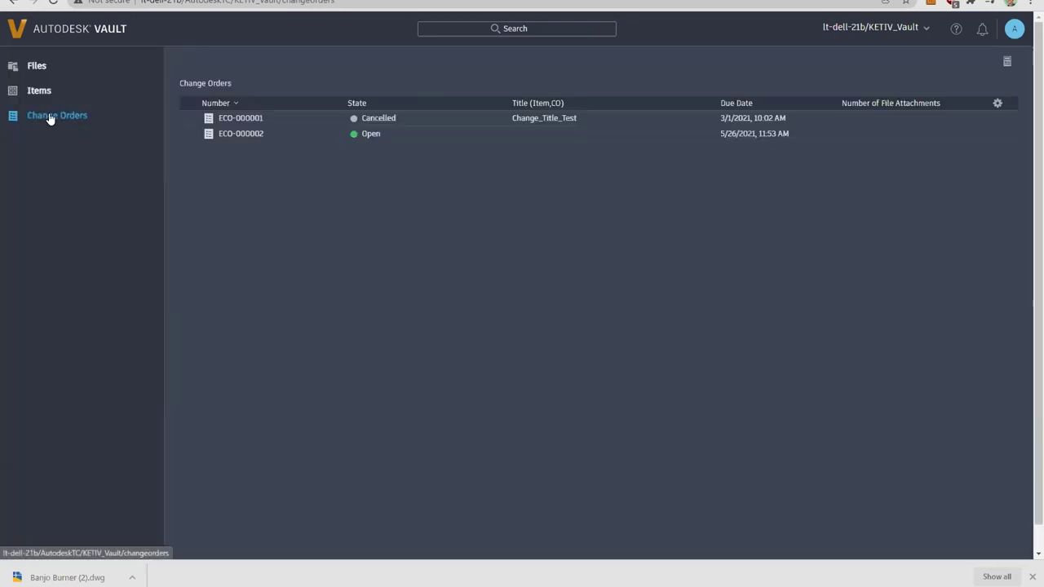
Step: Open ECO-000001, check its records and attachments, and return to its properties
left_click(242, 119)
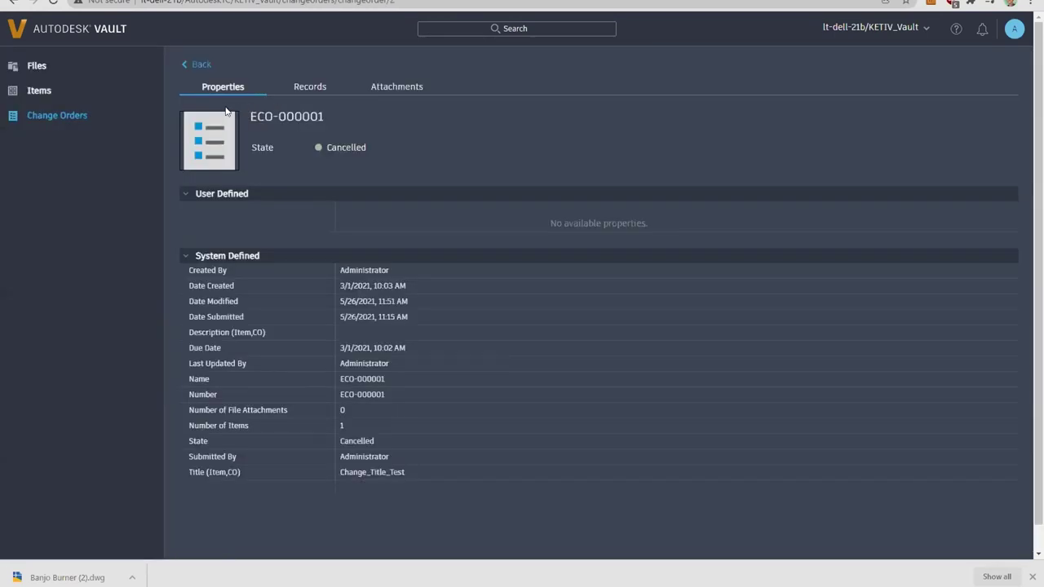
left_click(305, 88)
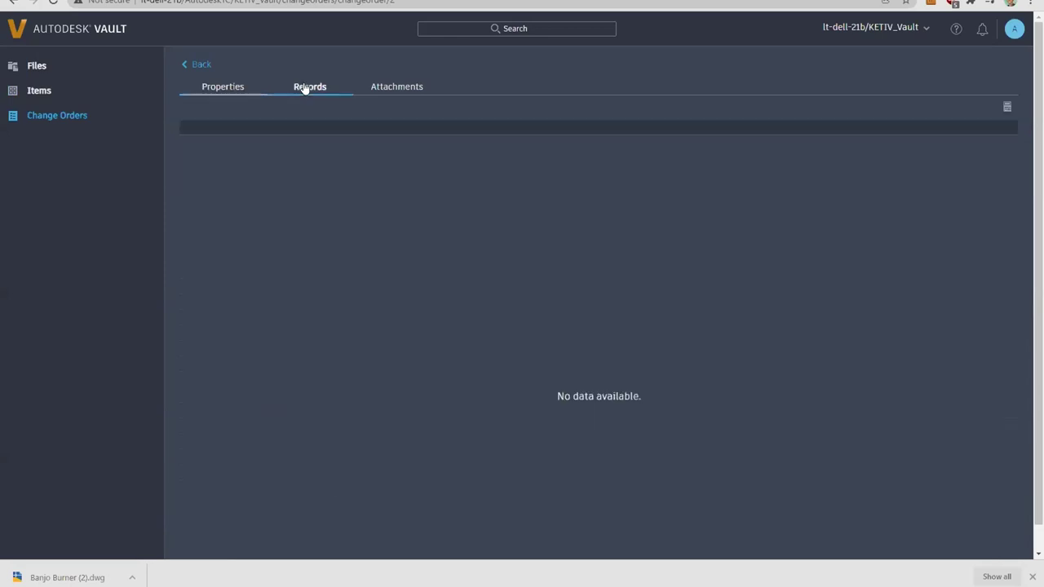
left_click(387, 89)
left_click(239, 90)
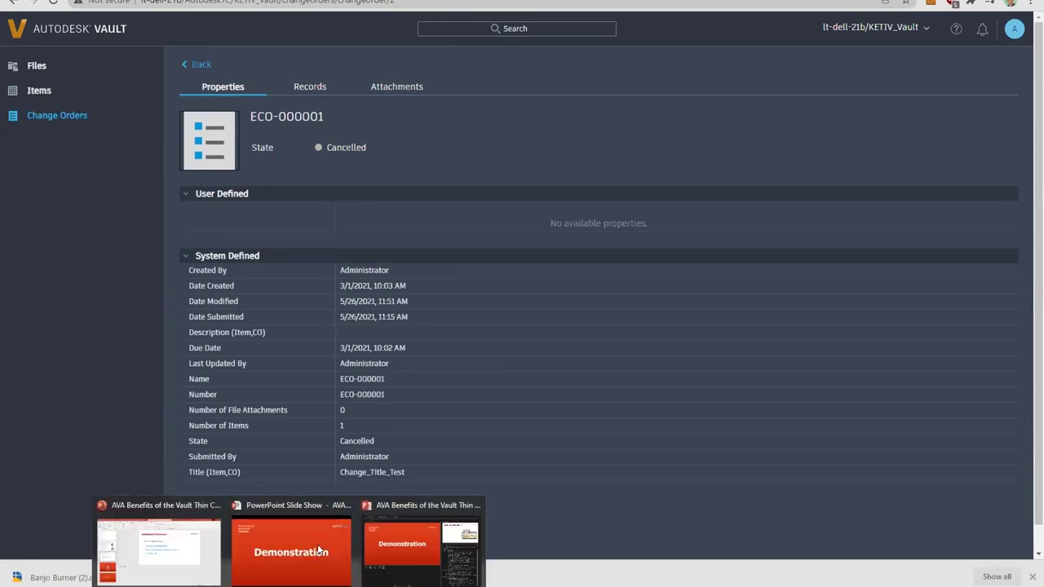
left_click(295, 566)
left_click(338, 449)
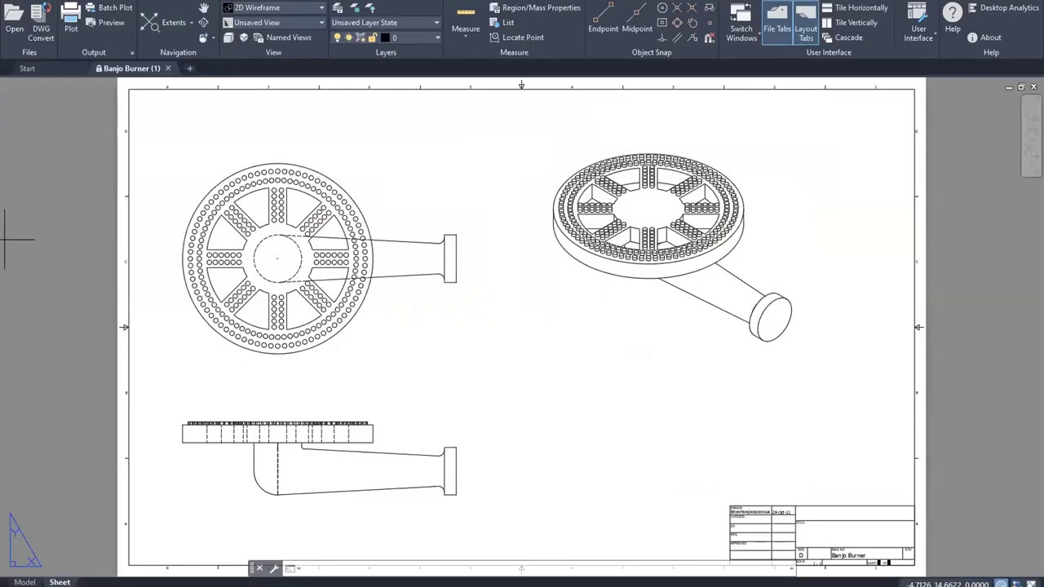
scroll(580, 360, "down", 2)
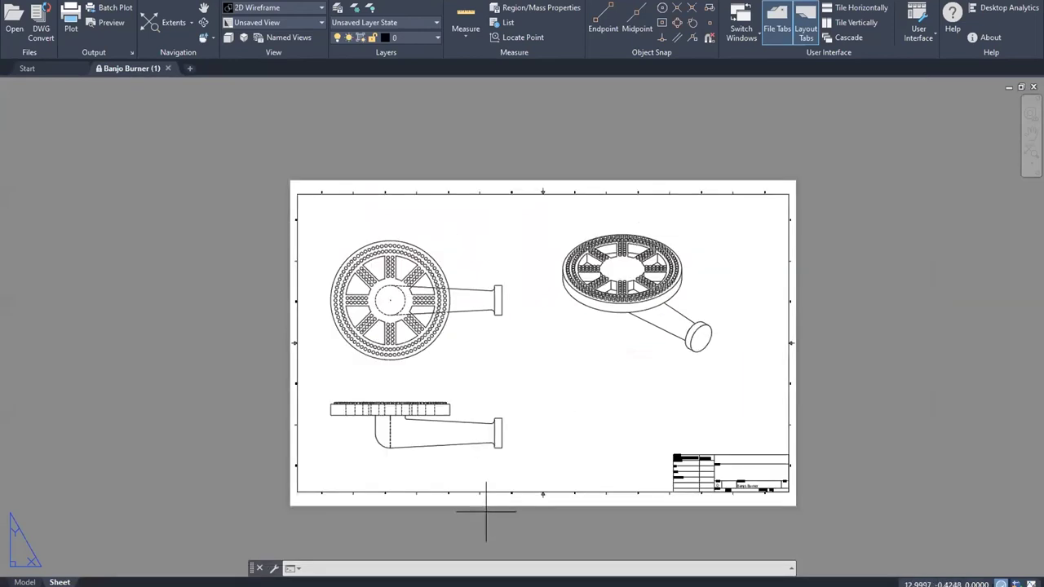
key("Escape")
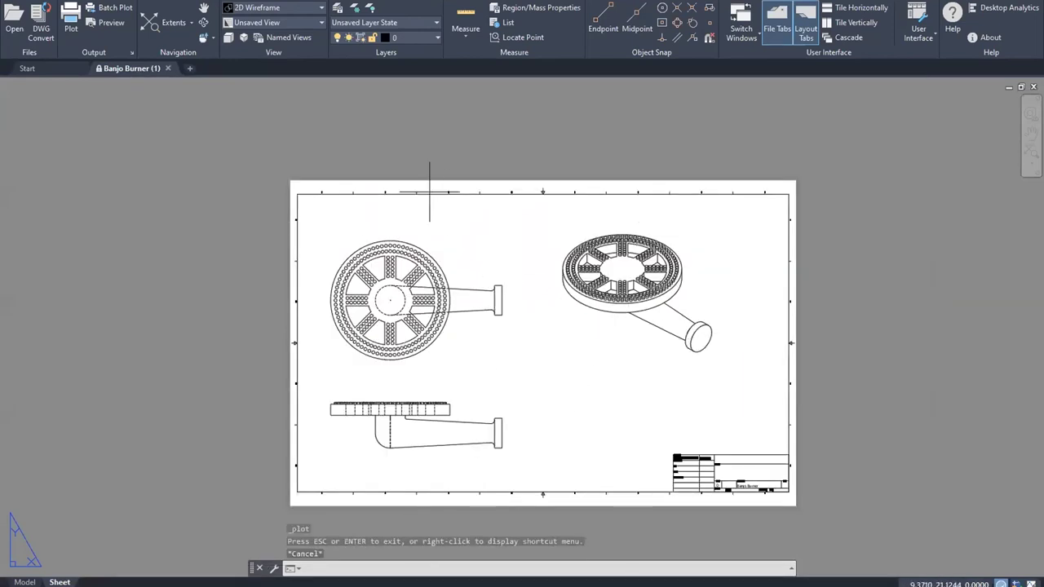
scroll(563, 269, "up", 3)
scroll(558, 275, "down", 2)
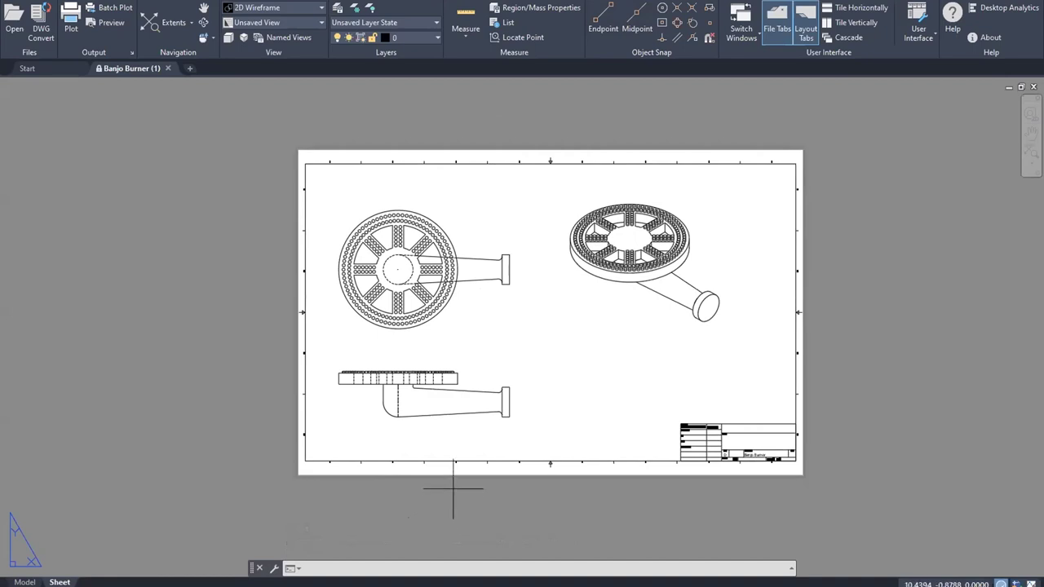
mouse_move(314, 572)
left_click(741, 550)
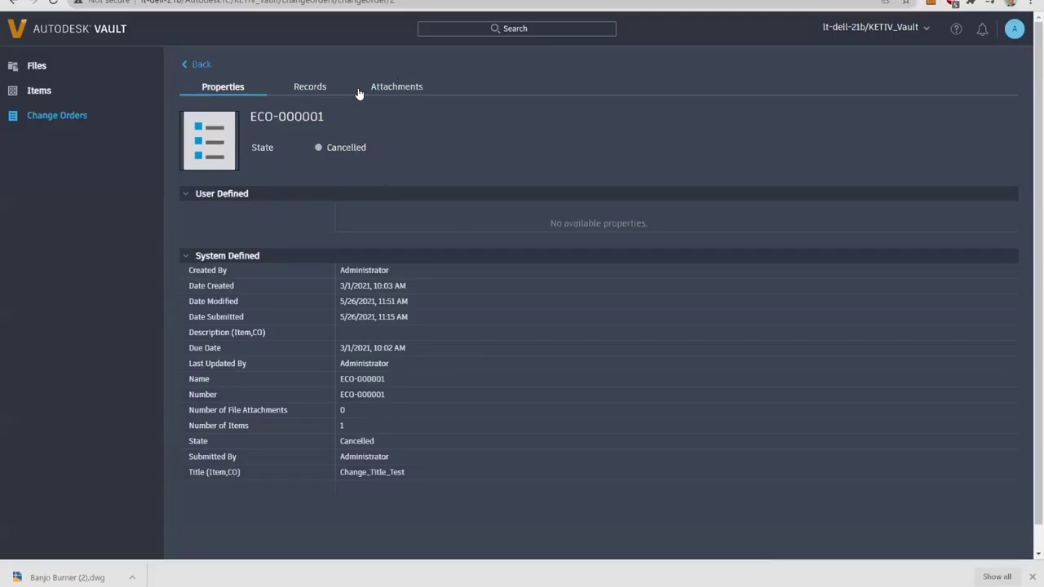
Step: Browse Files to Part1_Project > Drawings > BrewMain-Drawing to list Banjo Burner.idw
left_click(46, 67)
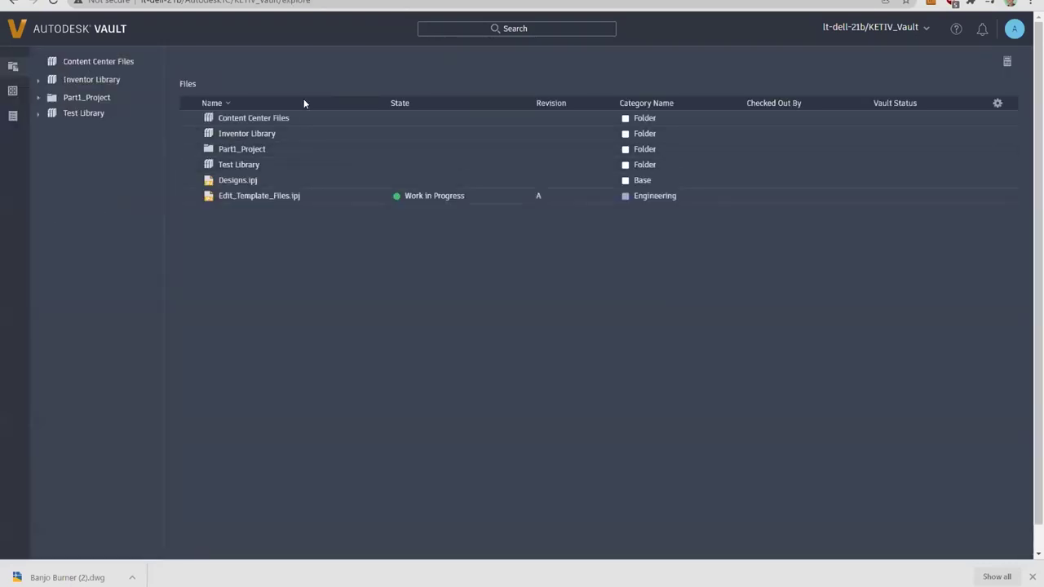
left_click(79, 99)
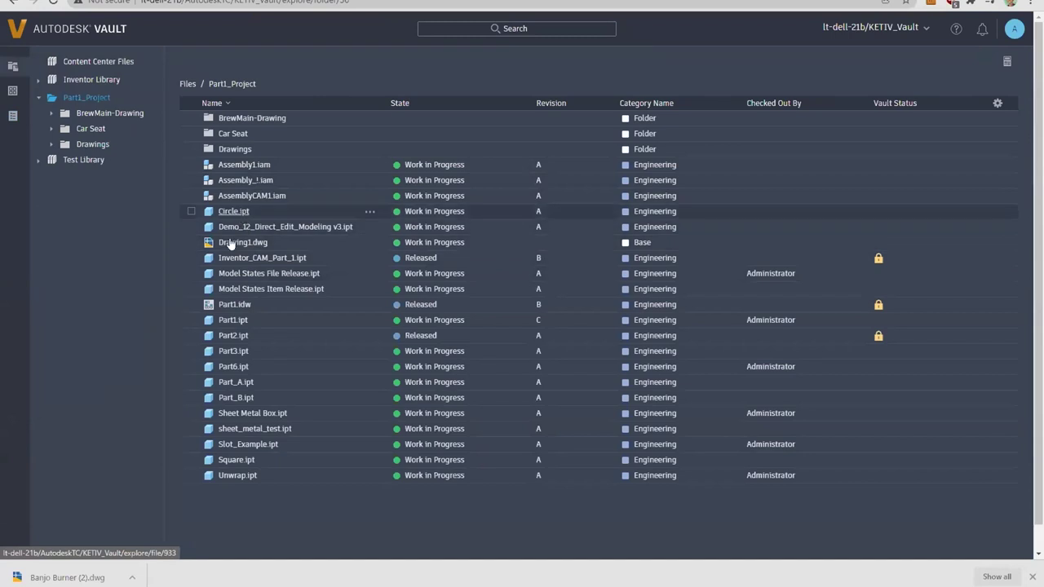
left_click(234, 150)
left_click(244, 119)
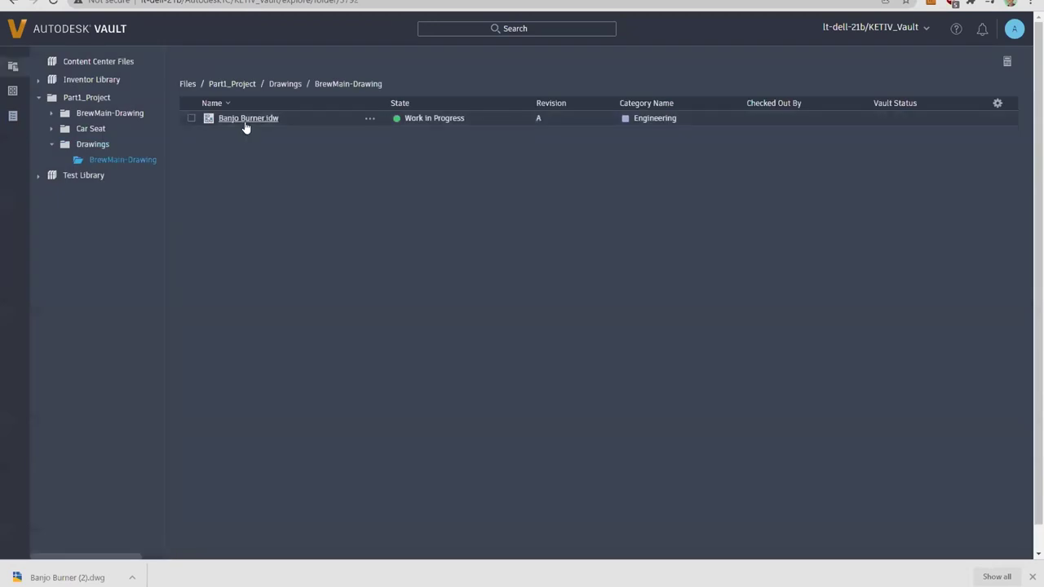